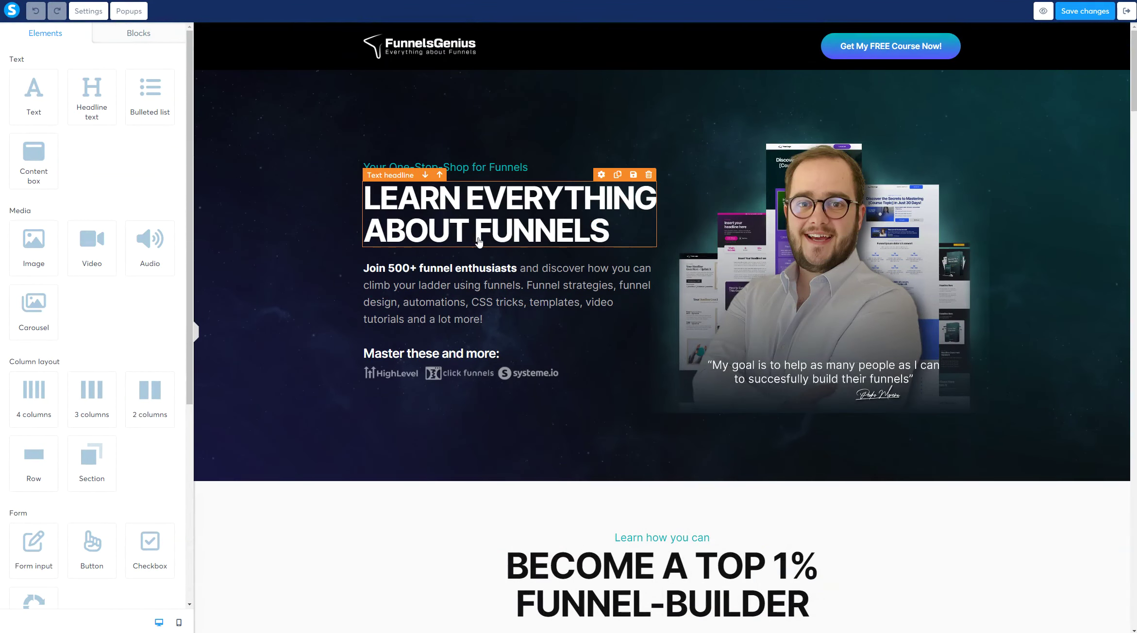
Check the page's popup list and preview the Systeme.io card's signup popup.
left_click(129, 11)
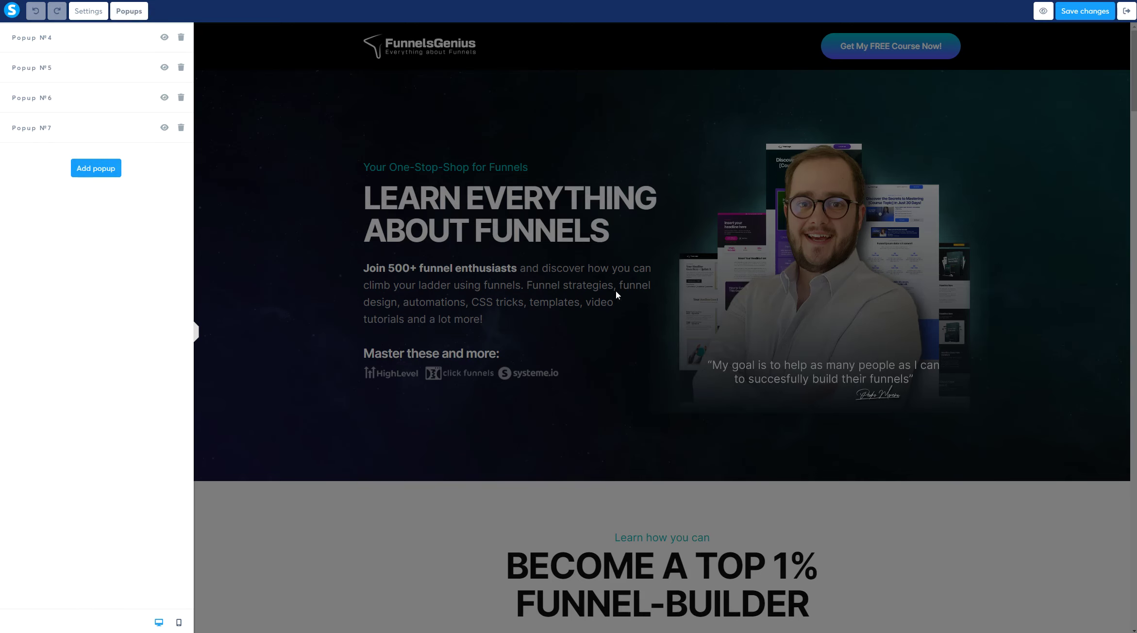
left_click(691, 262)
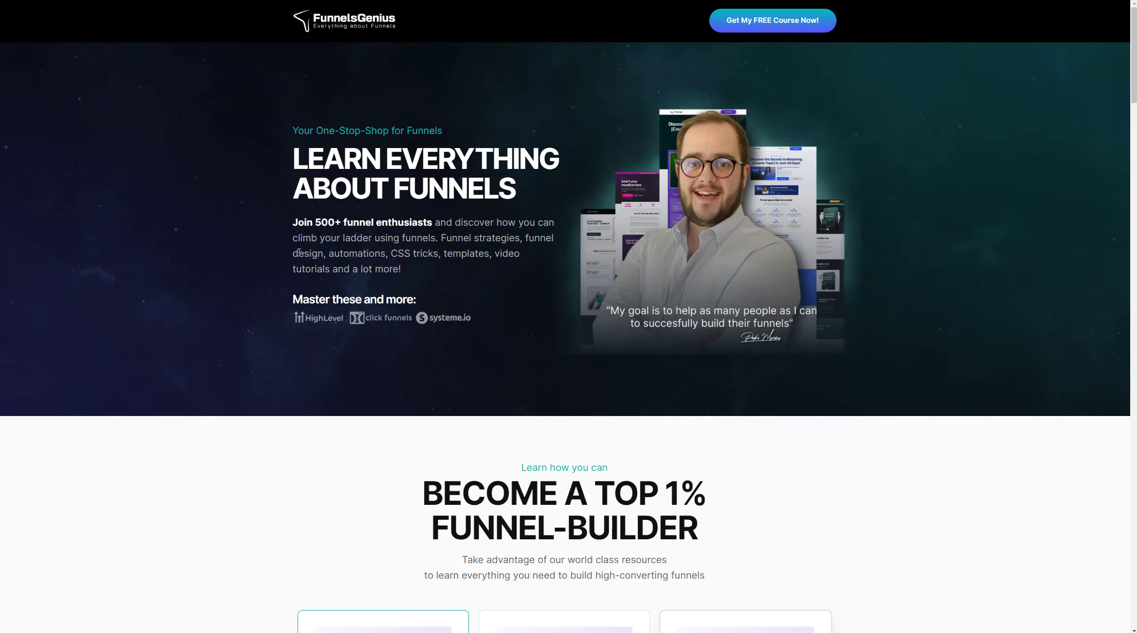
scroll(298, 252, "down", 10)
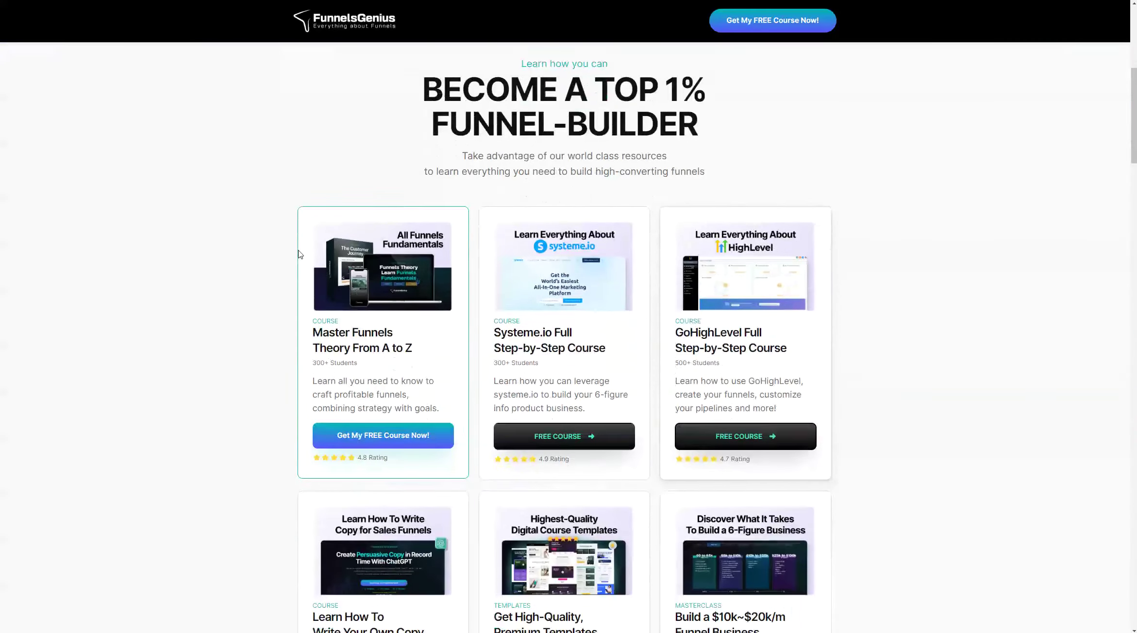
scroll(566, 260, "down", 1)
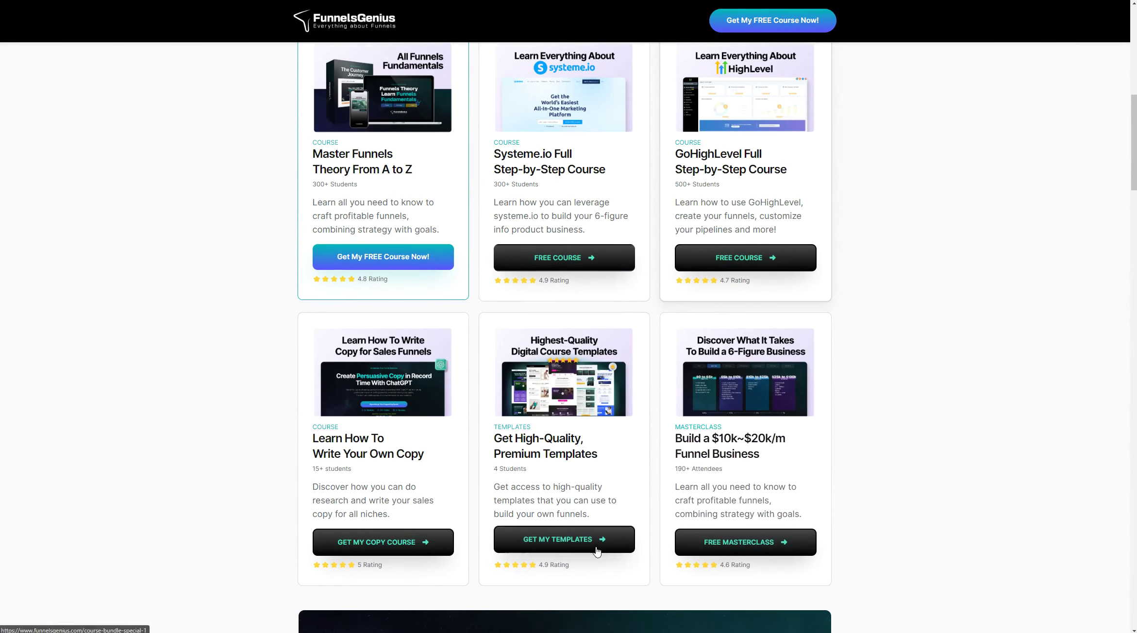
left_click(577, 257)
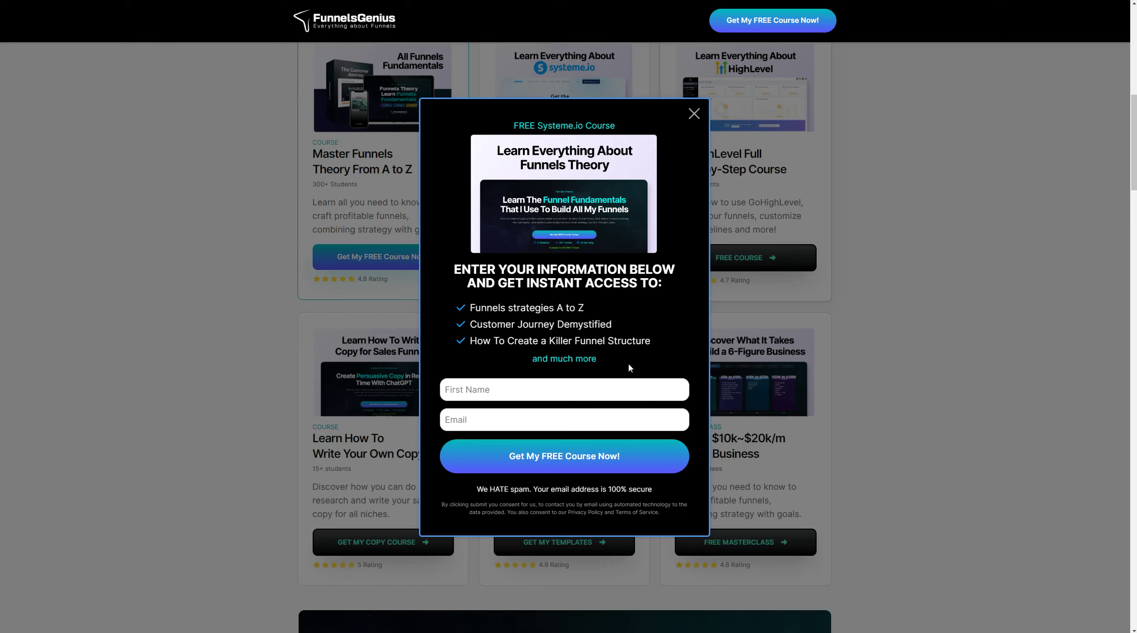
left_click(693, 113)
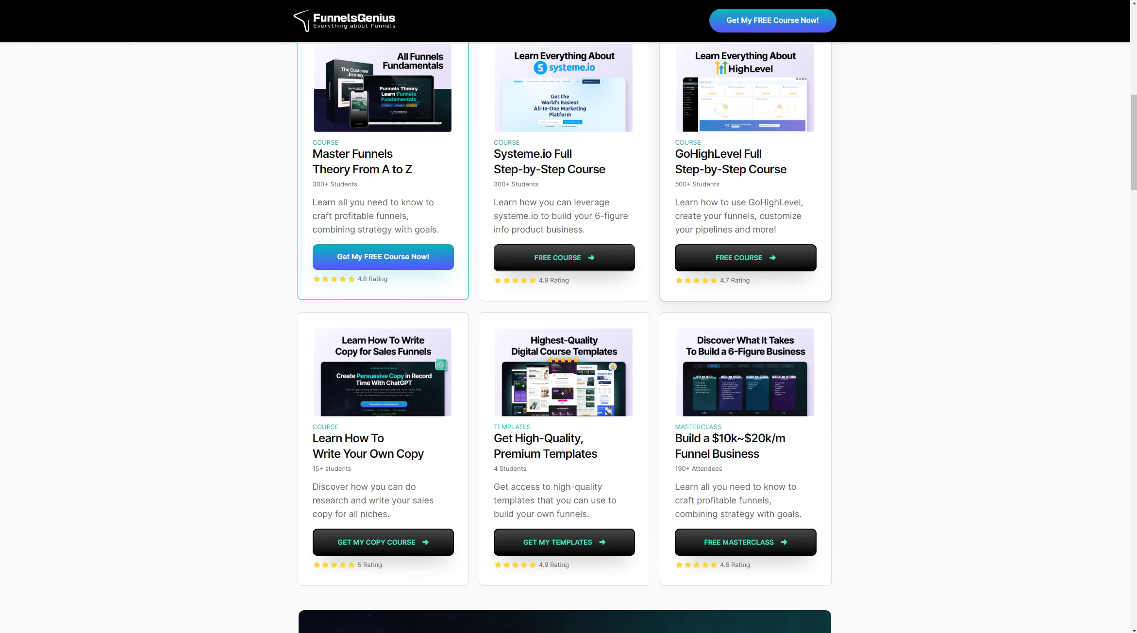
Circle the course cards area and its free-course buttons in red, then scroll to the grid.
mouse_move(312, 72)
left_mouse_down()
mouse_move(187, 97)
mouse_move(869, 359)
mouse_move(157, 90)
left_mouse_up()
mouse_move(626, 246)
left_mouse_down()
mouse_move(494, 256)
mouse_move(622, 222)
left_mouse_up()
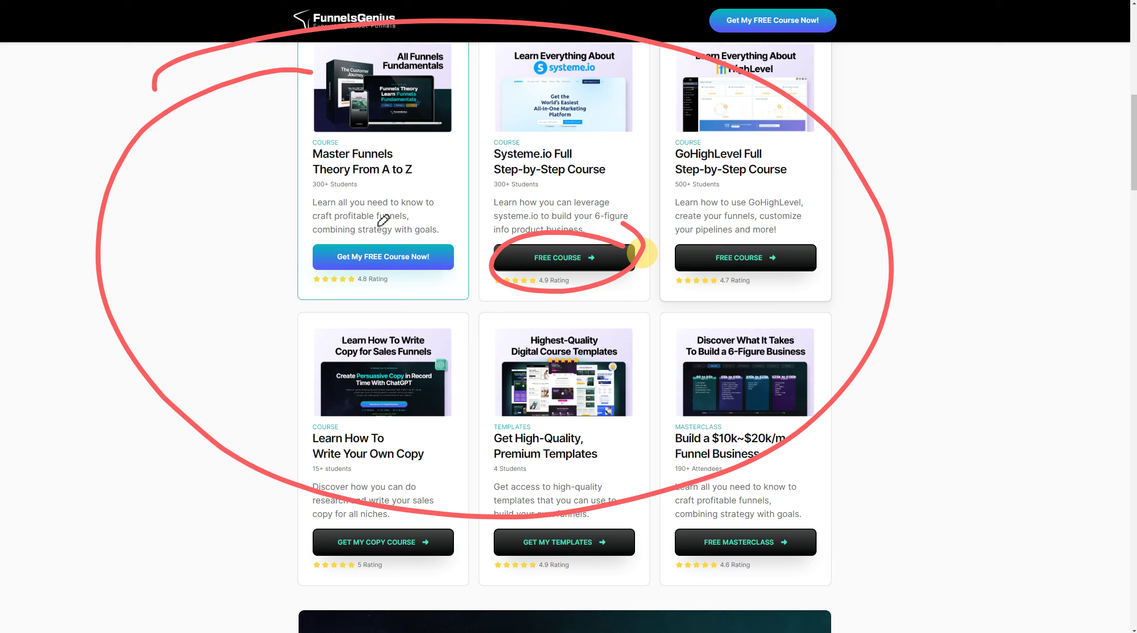
left_click_drag(384, 221, 427, 224)
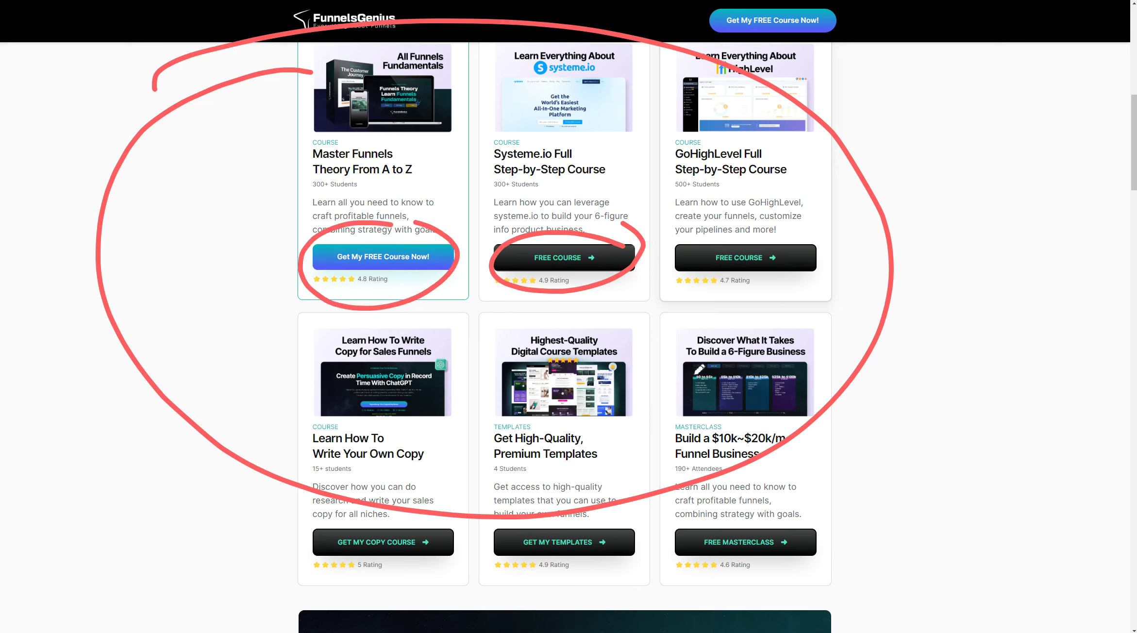
key("e")
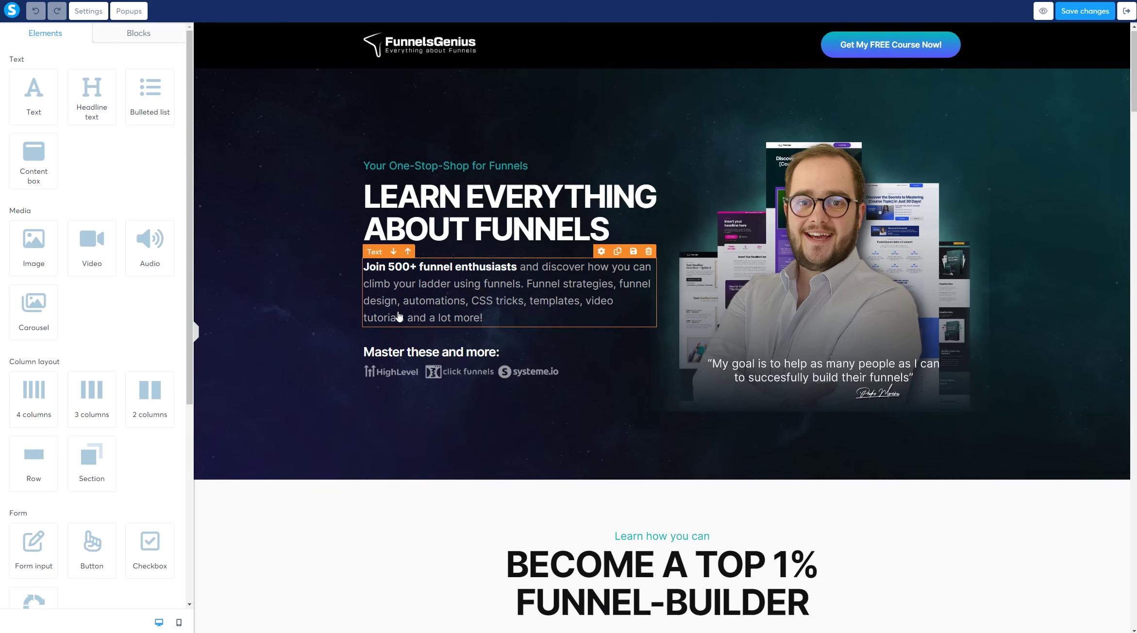
scroll(367, 303, "down", 12)
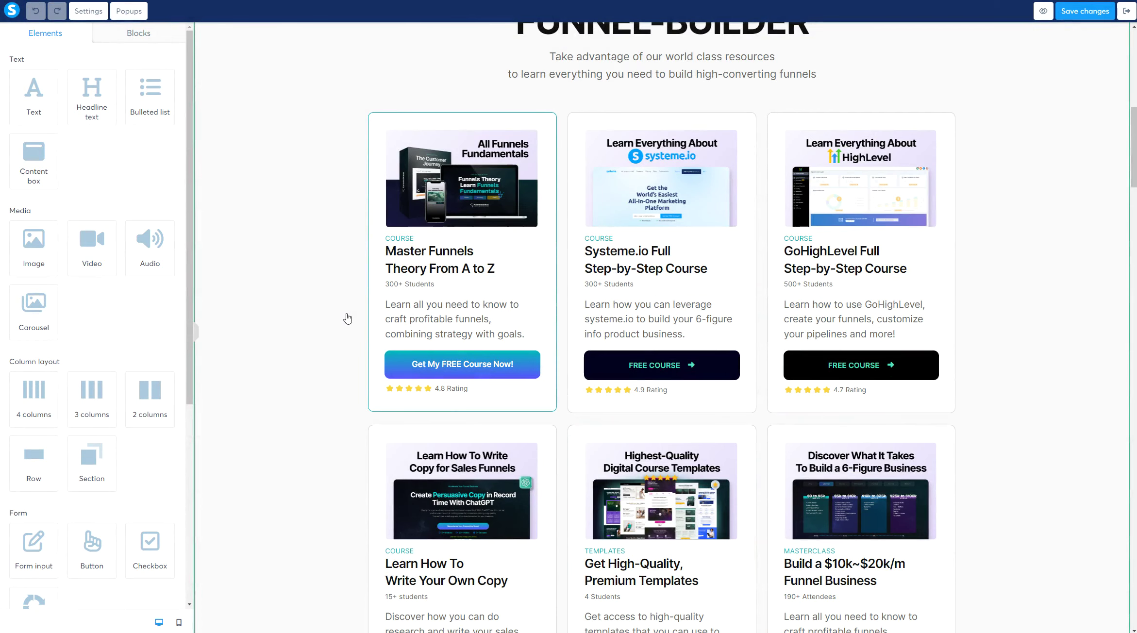
scroll(352, 314, "up", 3)
scroll(348, 310, "down", 5)
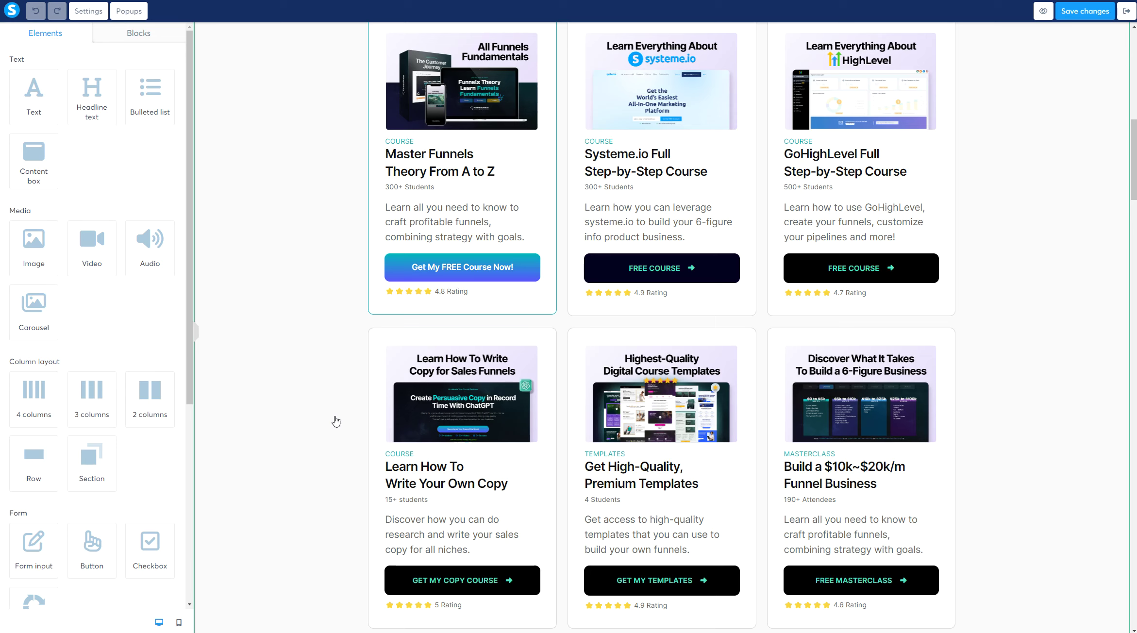
left_click(462, 275)
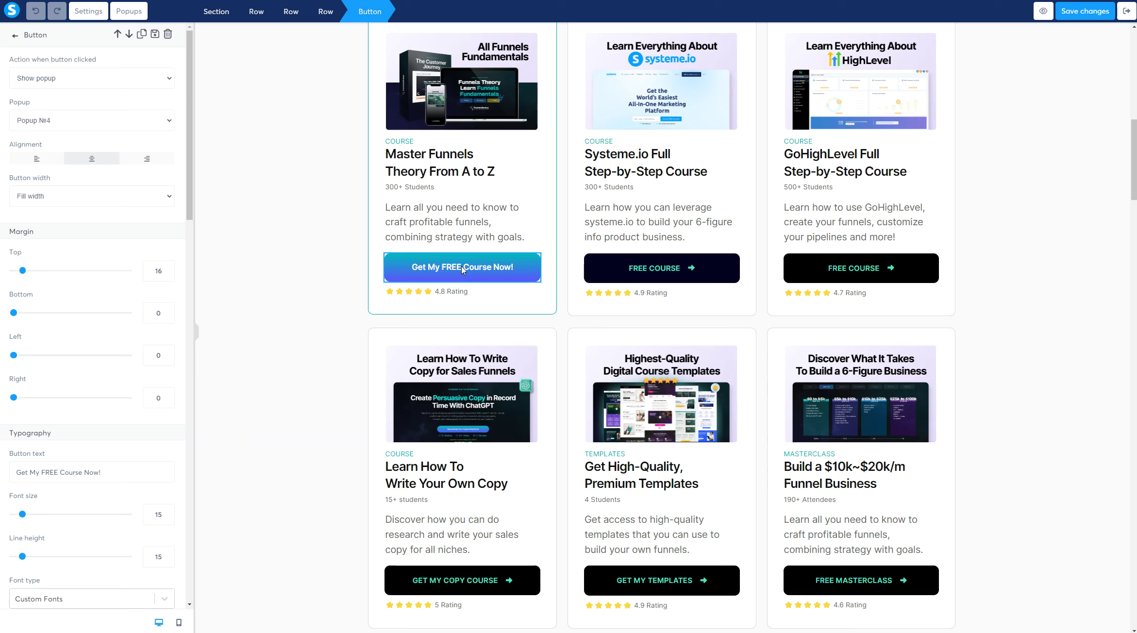
left_click_drag(15, 61, 102, 61)
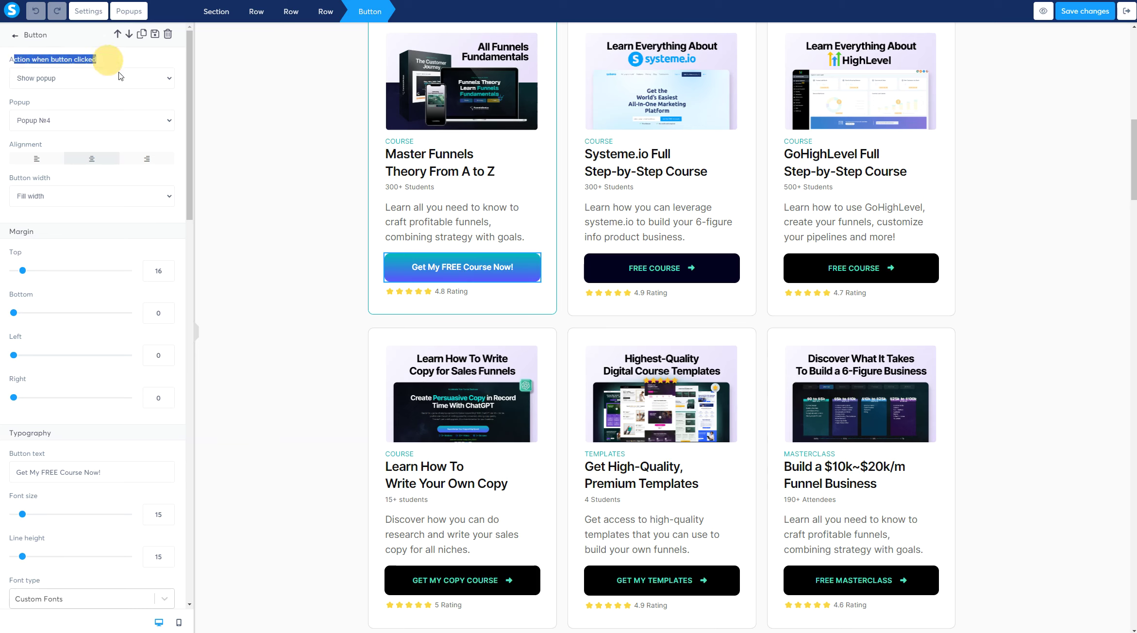
left_click(119, 79)
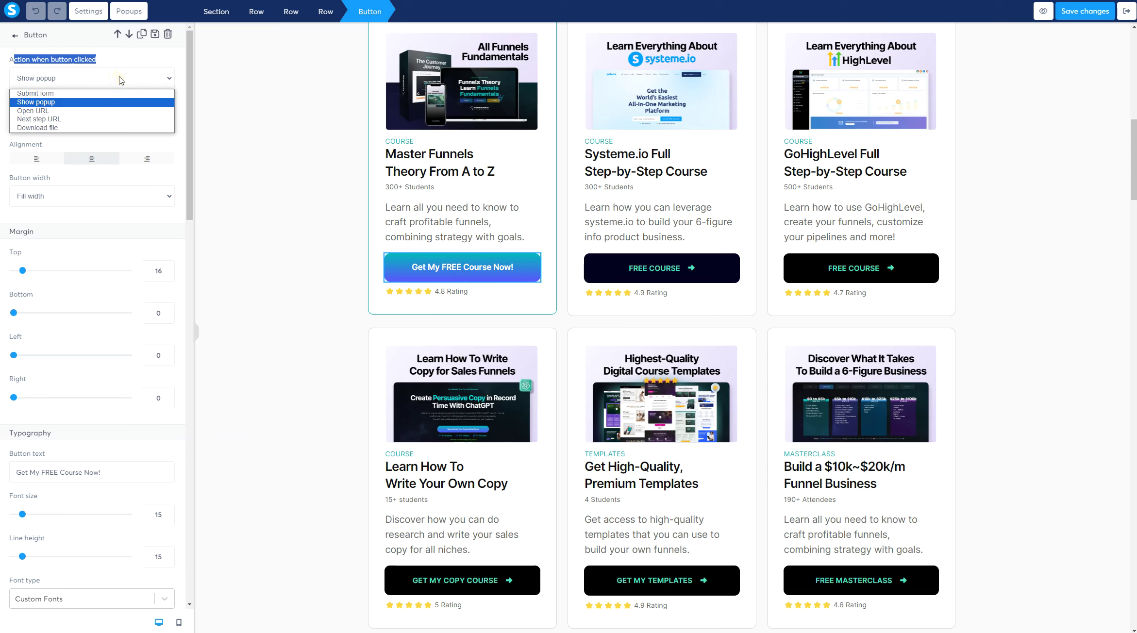
left_click(52, 103)
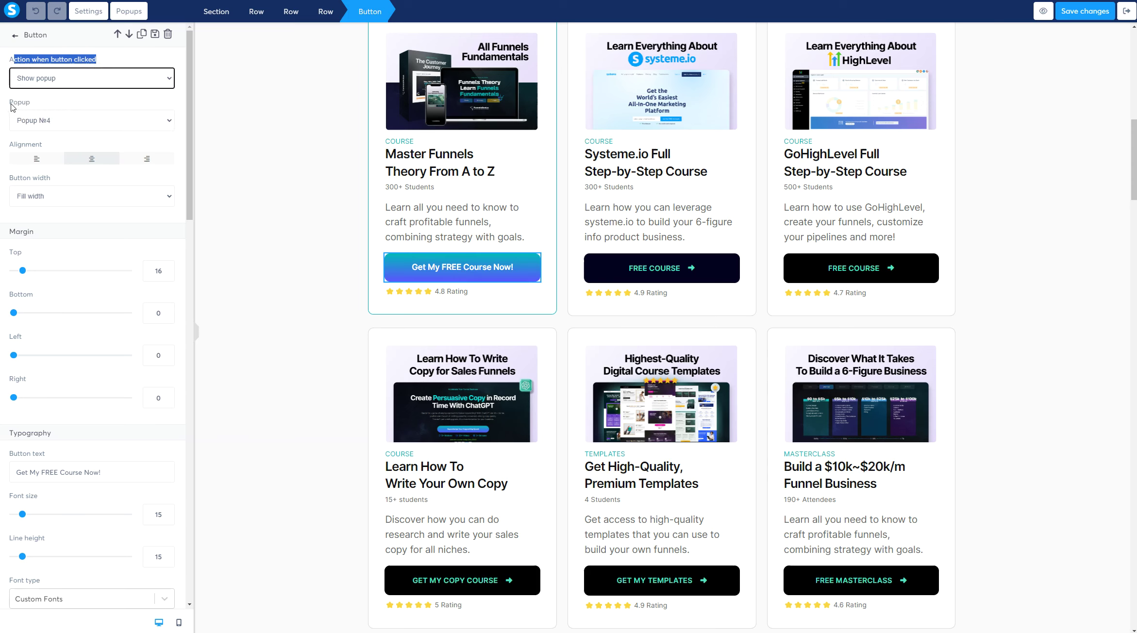
left_click_drag(12, 103, 39, 106)
left_click(49, 121)
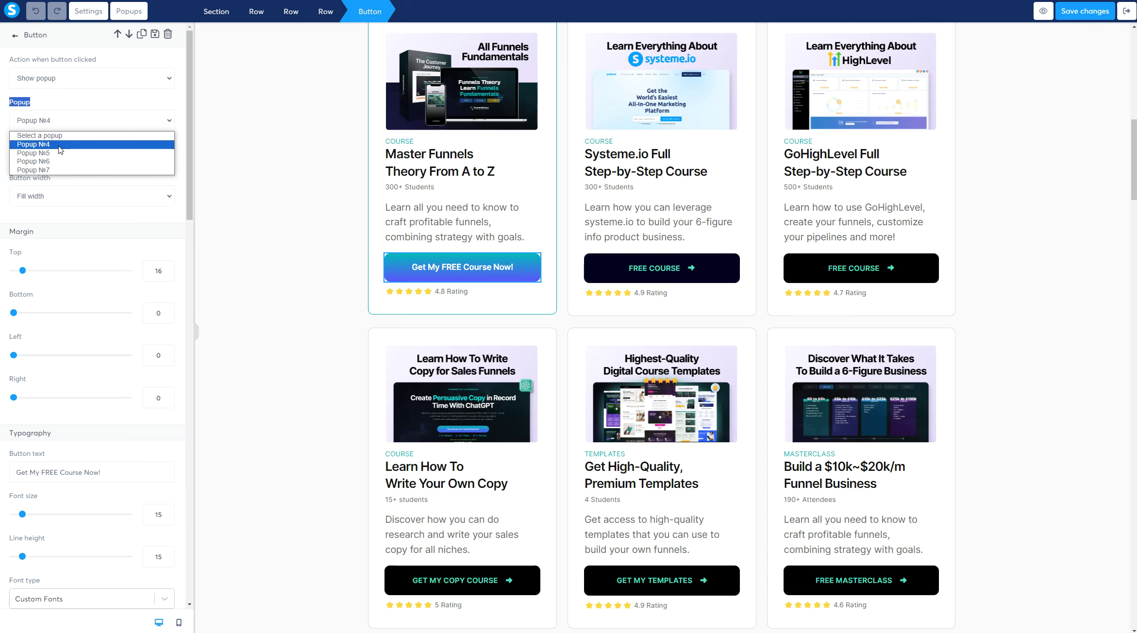
left_click(254, 137)
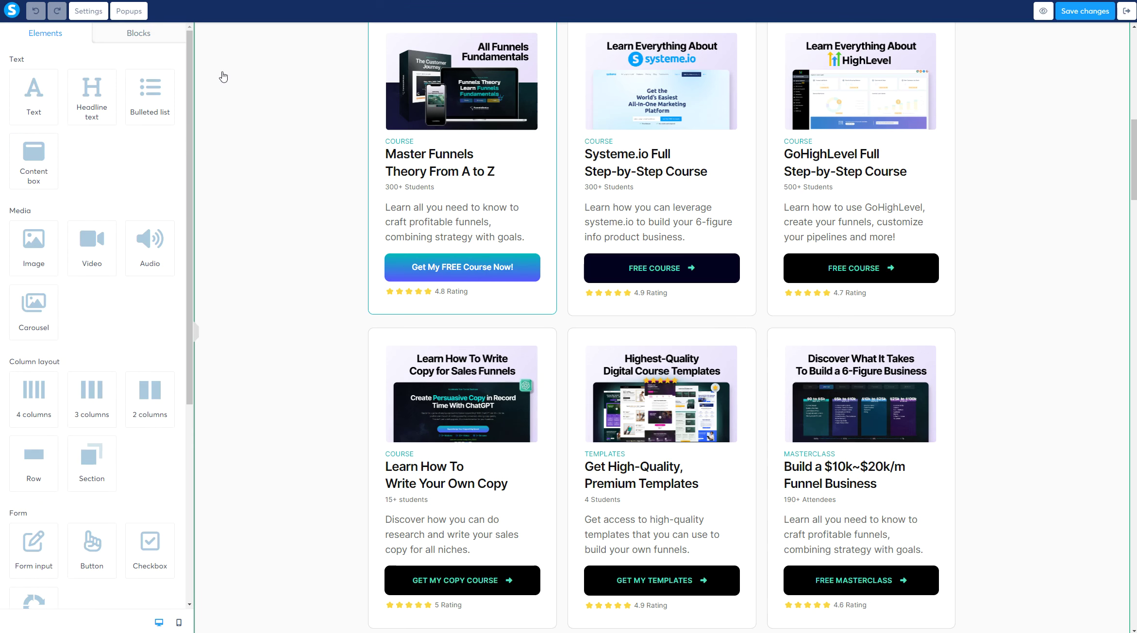
Add and close a new popup from the Popups list, then show Popup №4 over the page.
left_click(127, 16)
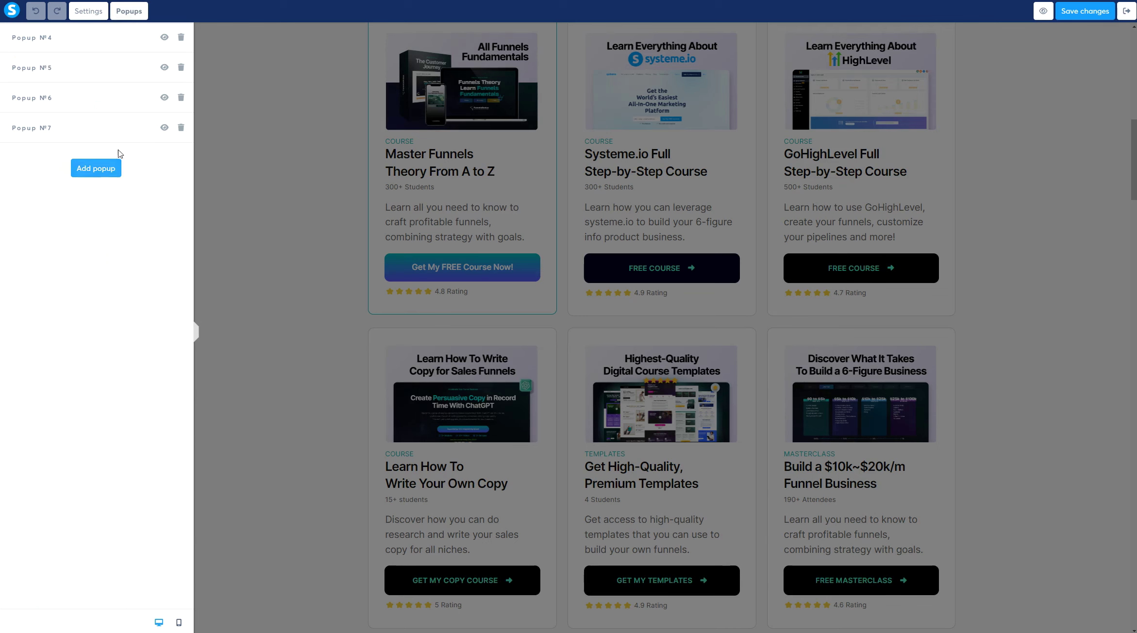
left_click(101, 176)
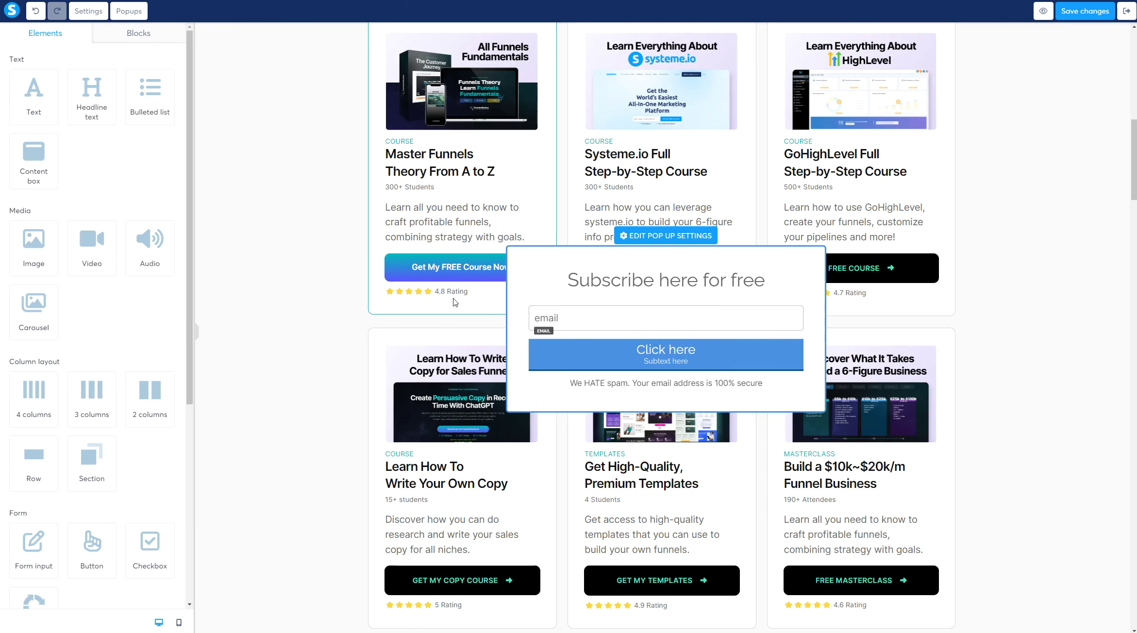
left_click(297, 131)
left_click(164, 38)
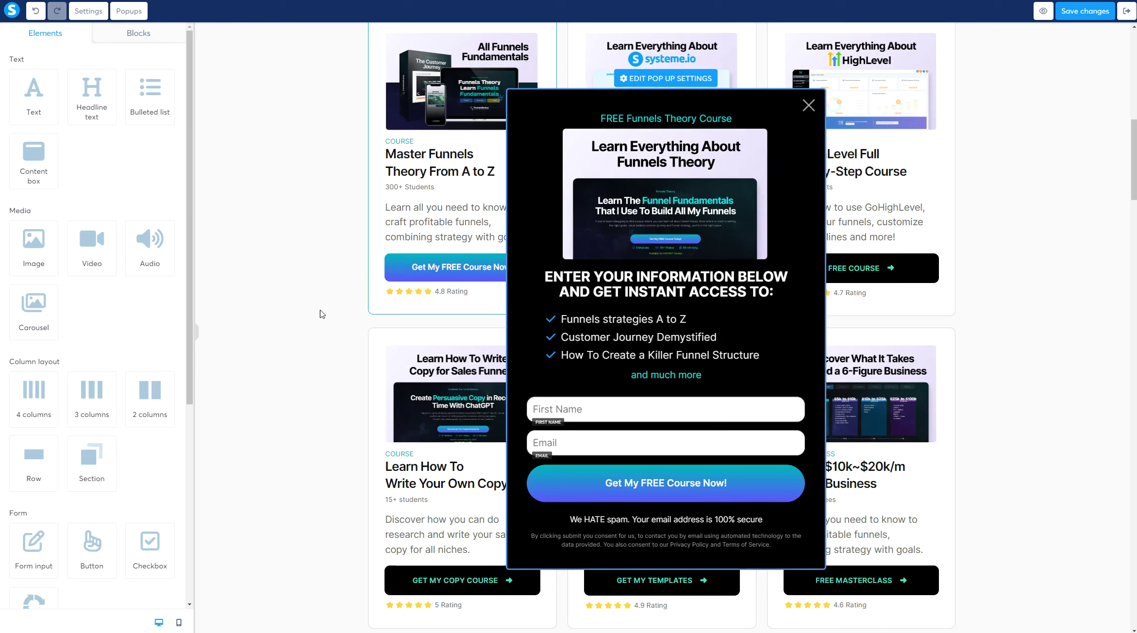
left_click(129, 12)
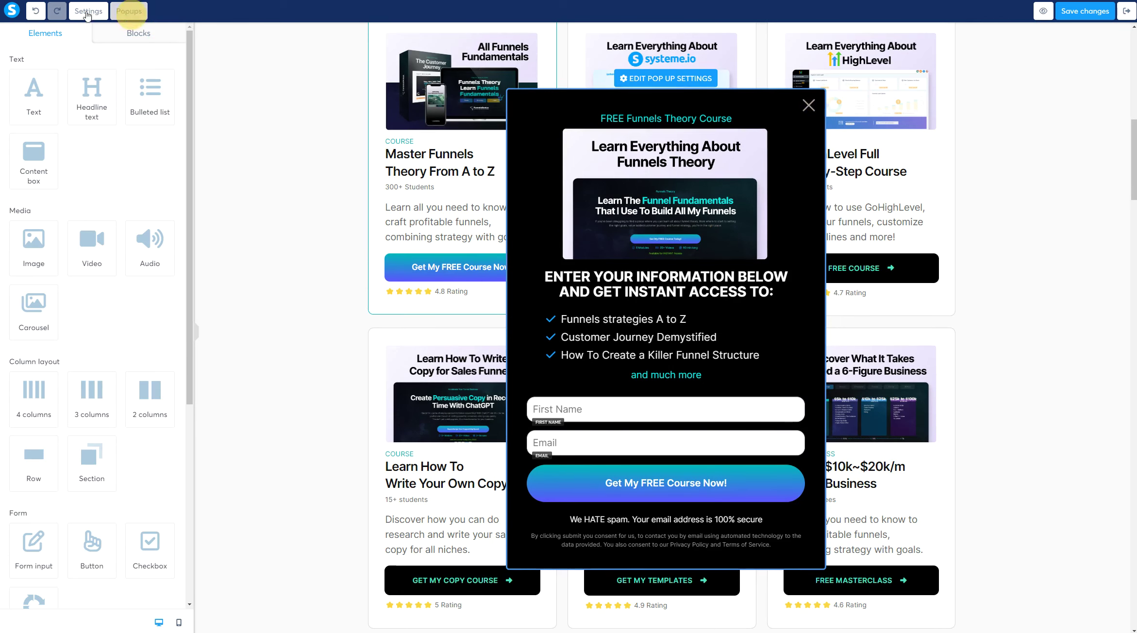
double_click(51, 38)
left_click(282, 102)
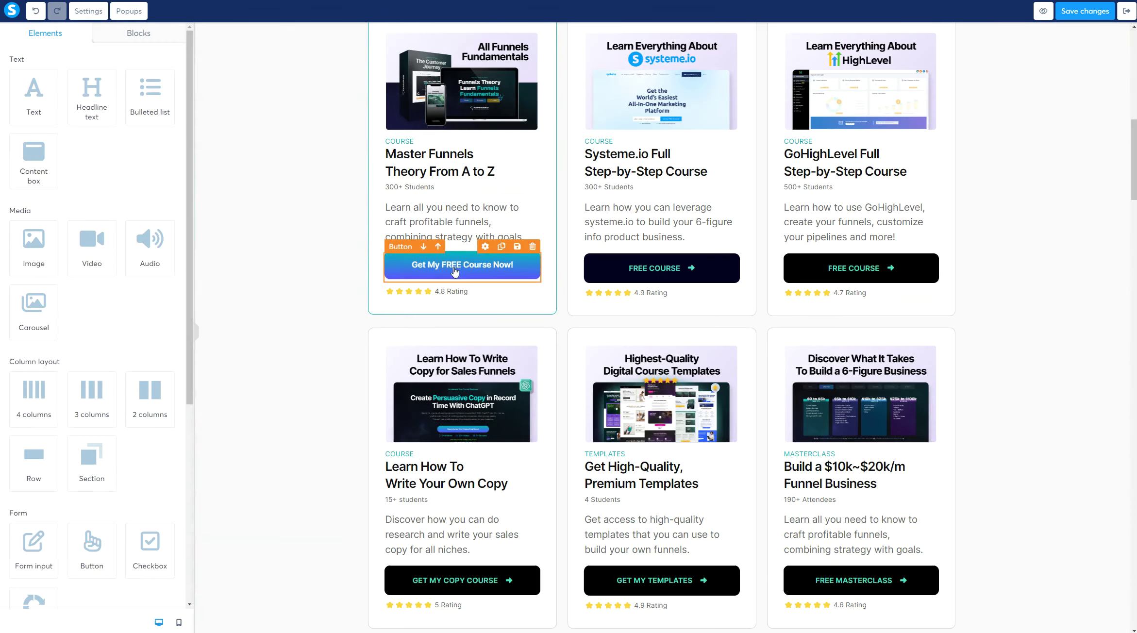
left_click(462, 268)
left_click(47, 85)
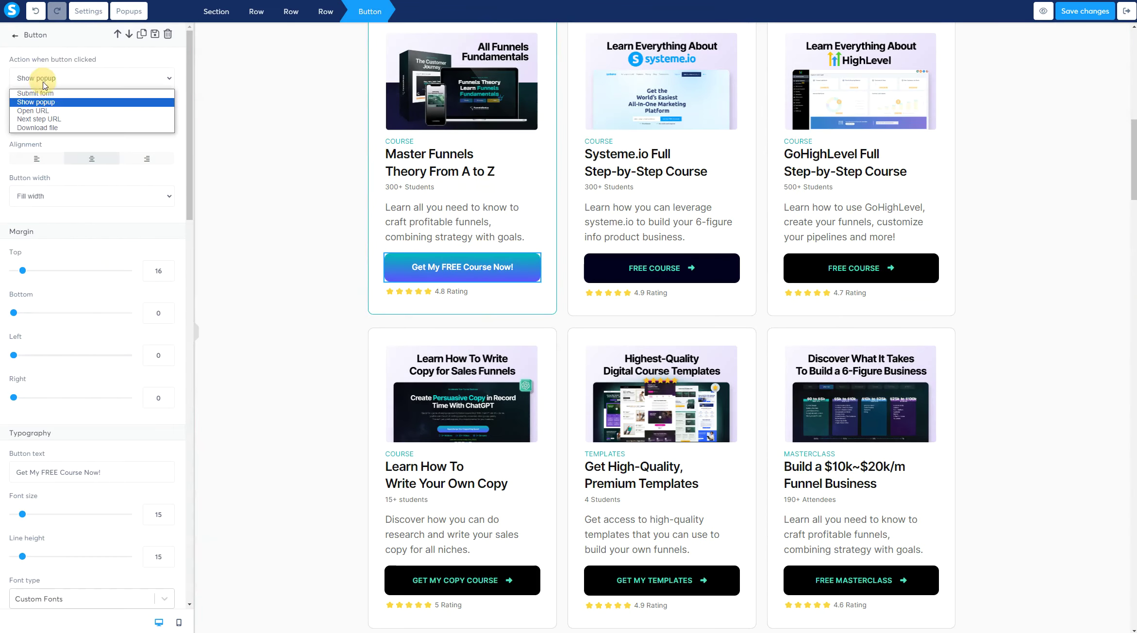
left_click(102, 76)
left_click(59, 118)
left_click(38, 144)
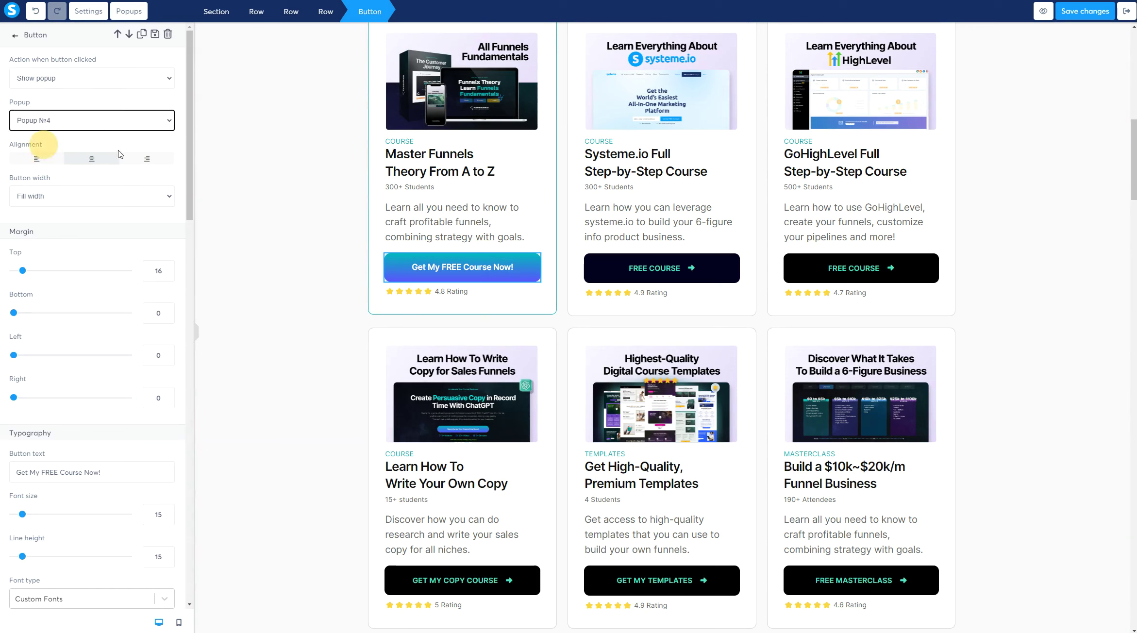
left_click(296, 161)
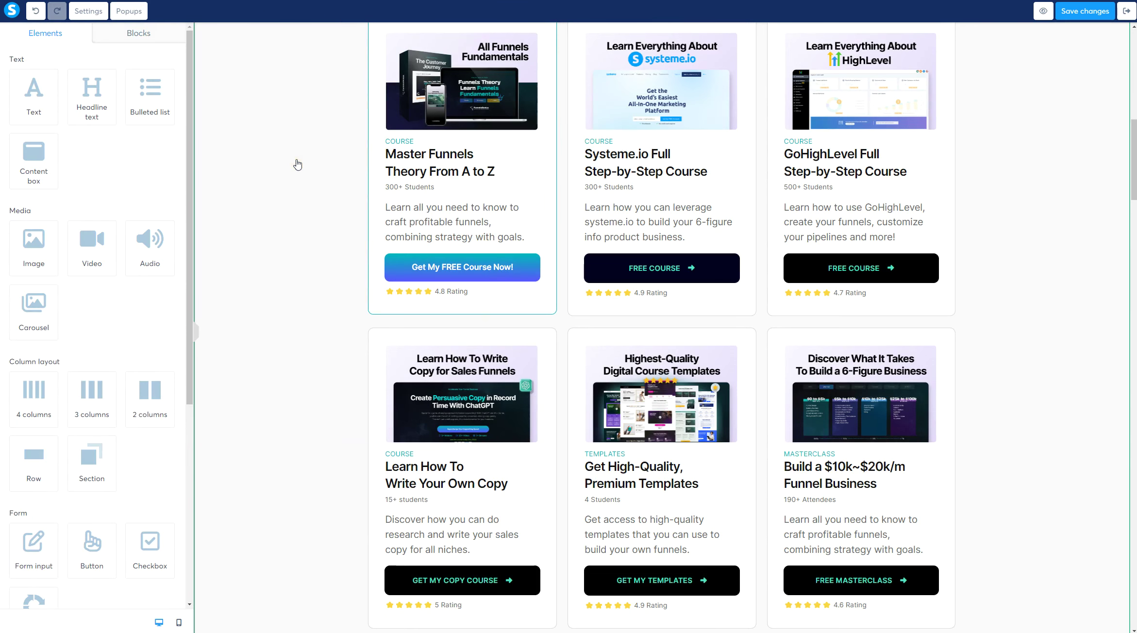
Deselect the course card's button and reopen Popup №4 from the Popups list.
left_click(462, 271)
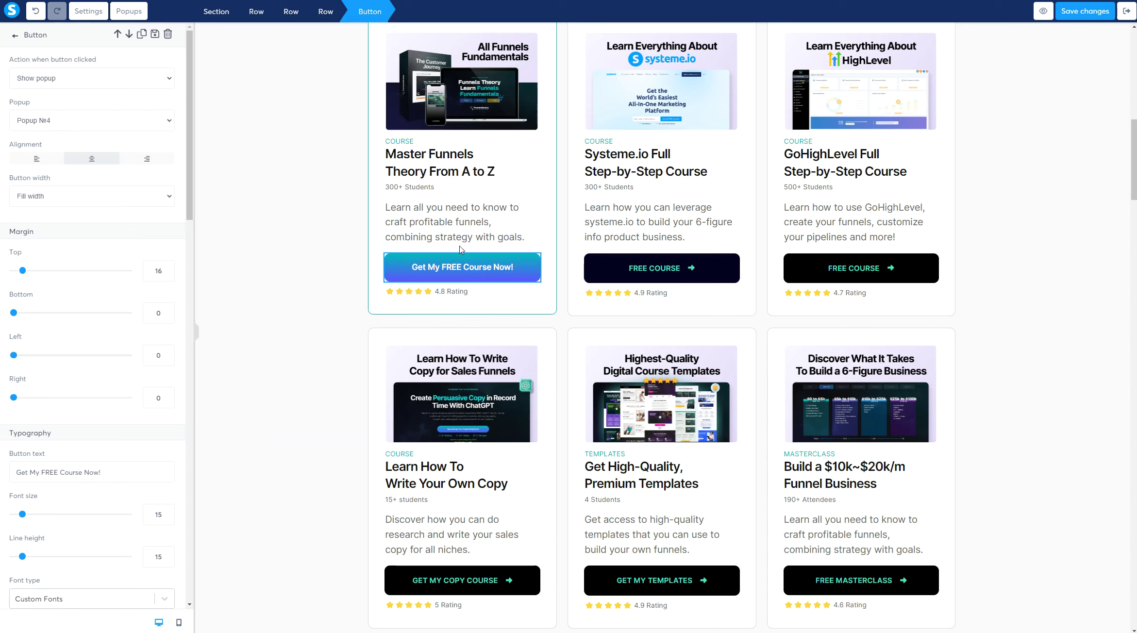
left_click(270, 116)
left_click(129, 15)
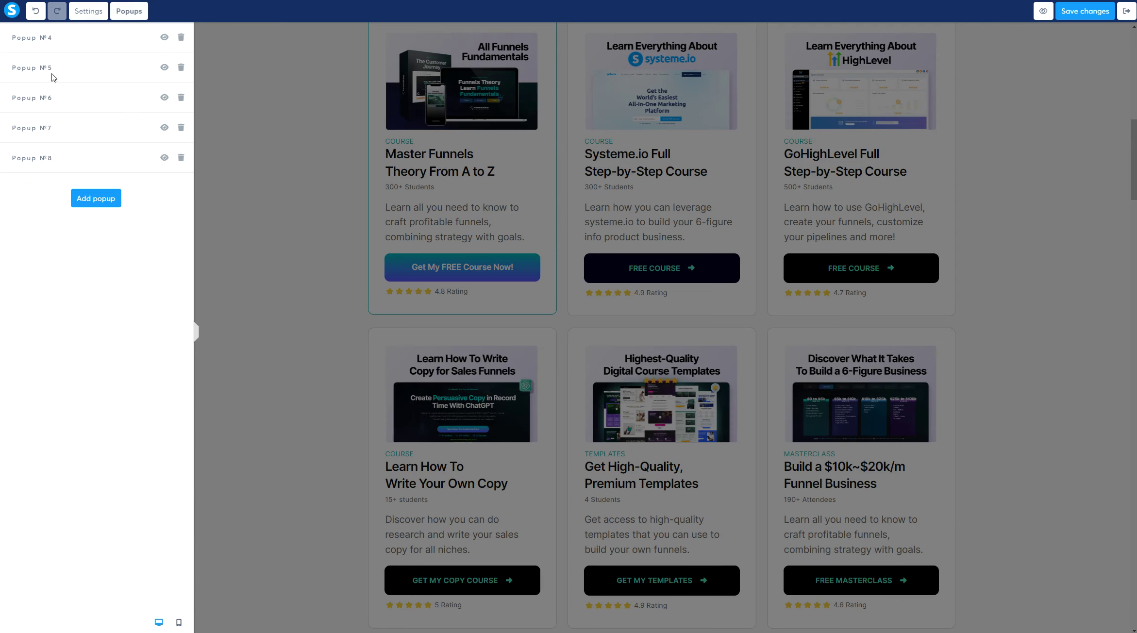
left_click(164, 37)
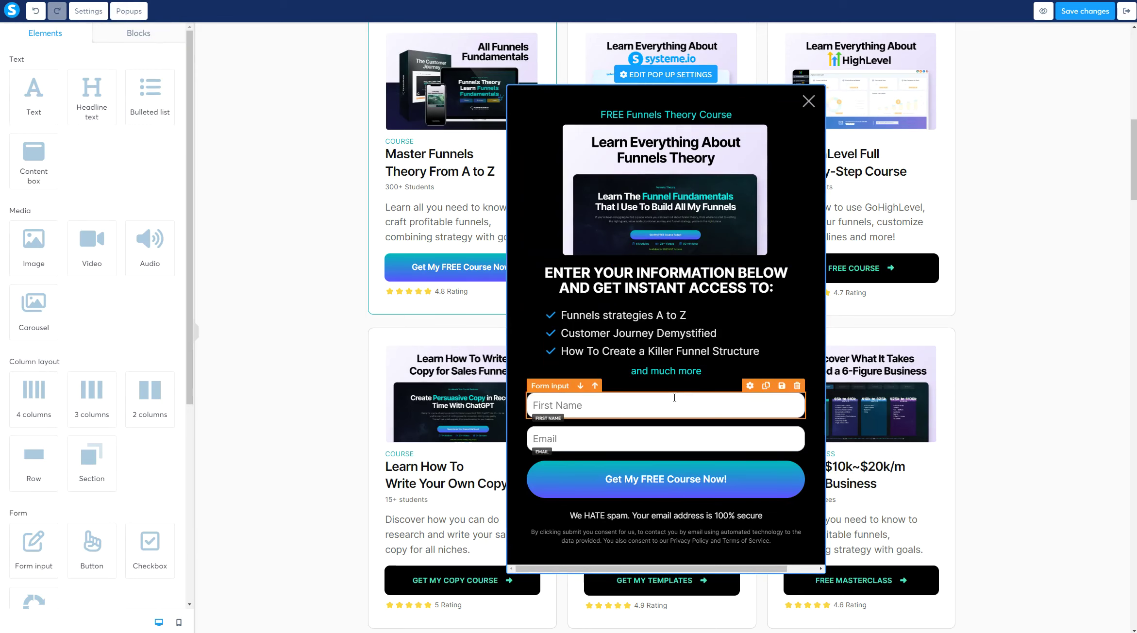
Select the popup's Get My FREE Course Now! button and keep Submit form as its click action.
left_click(714, 486)
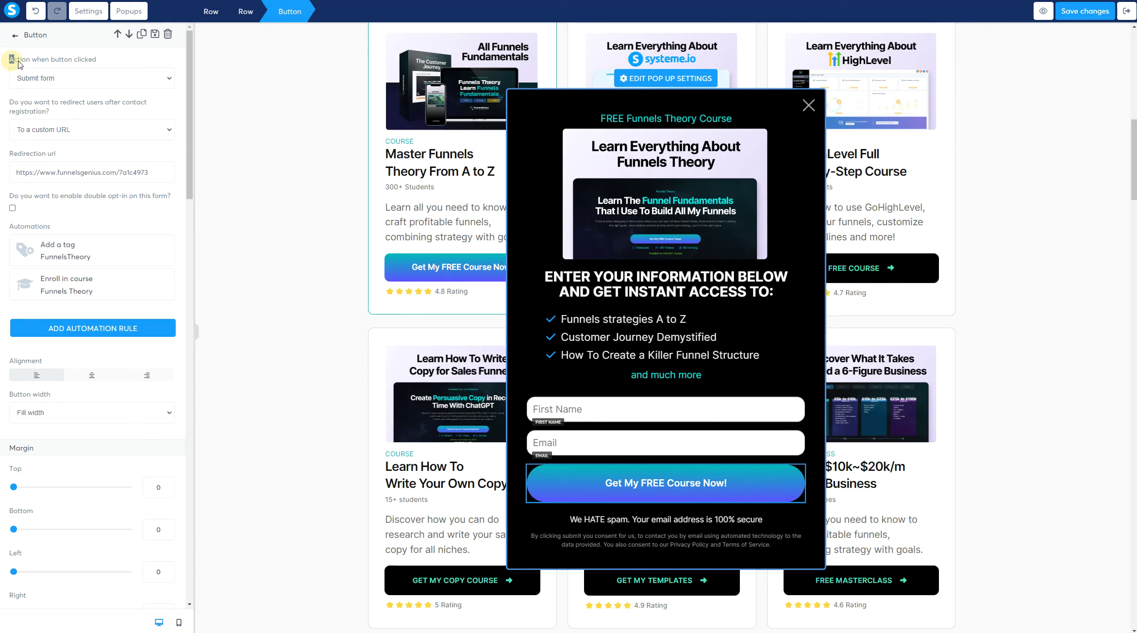
left_click_drag(5, 59, 97, 60)
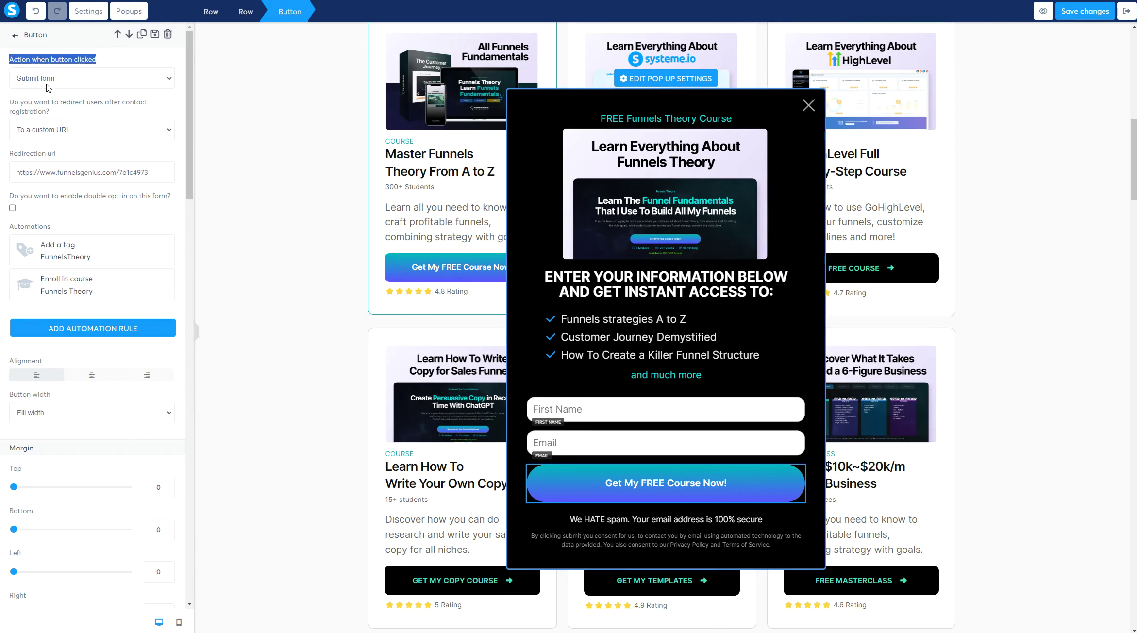
left_click(83, 79)
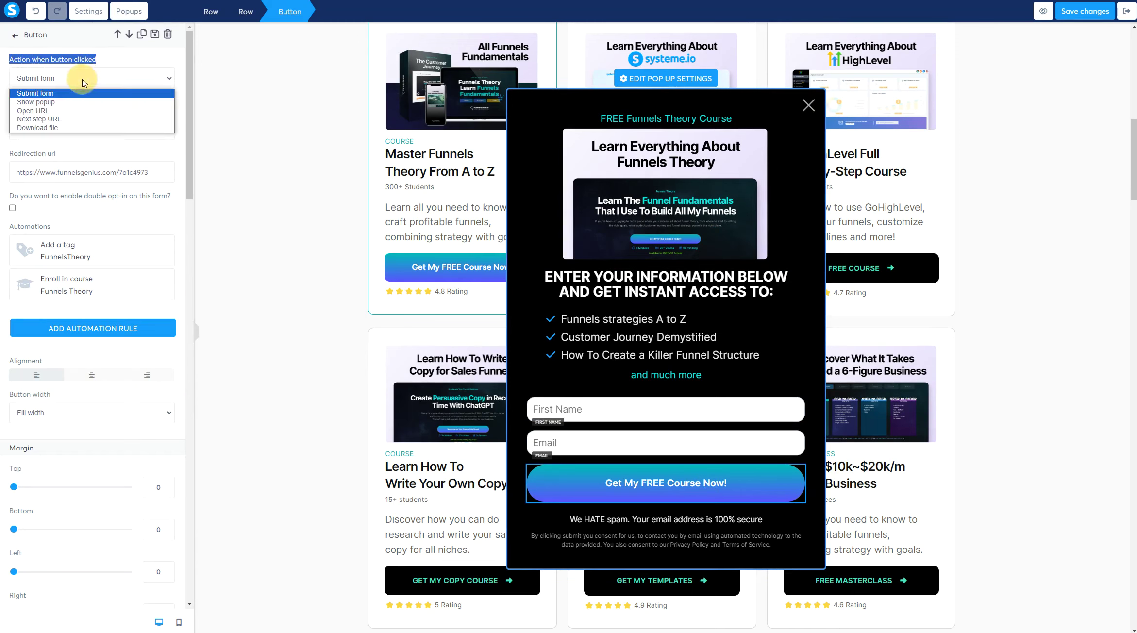
left_click(49, 94)
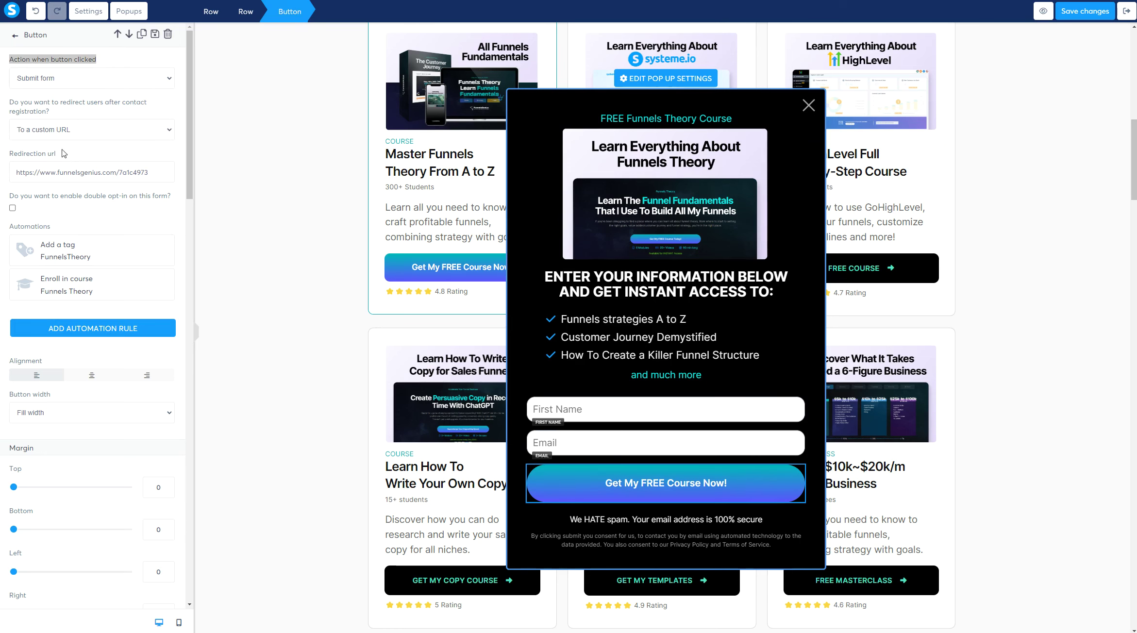
Review the redirection URL's Funnels Theory thank-you page and the Enroll in course automation.
left_click_drag(12, 106, 154, 111)
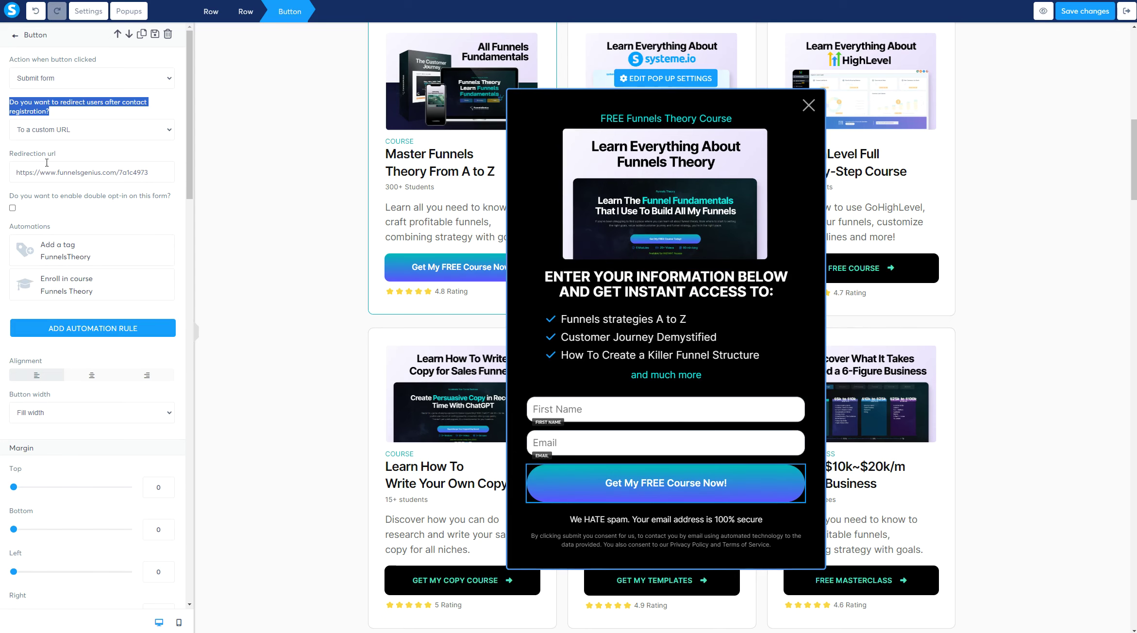
left_click_drag(10, 172, 158, 173)
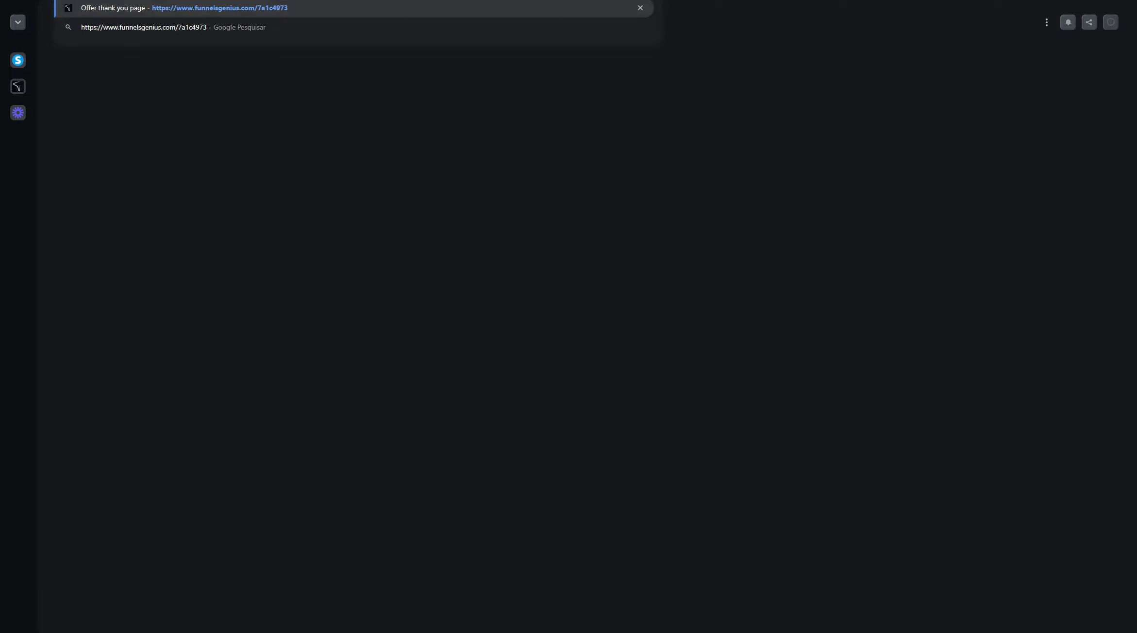
key("Return")
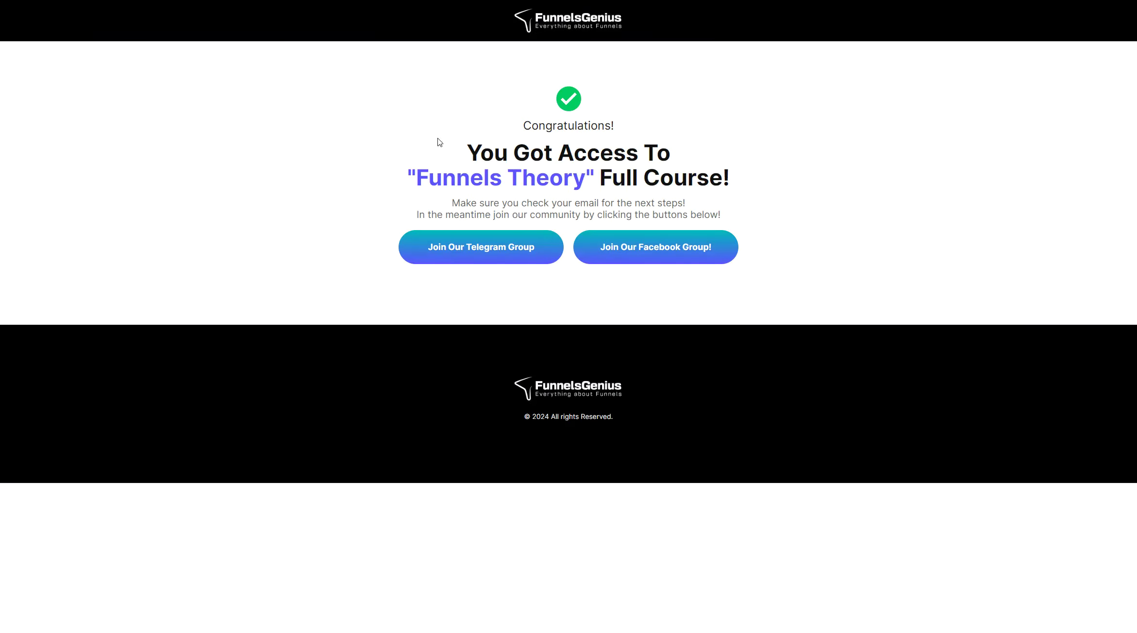
left_click_drag(424, 154, 673, 178)
left_click(768, 187)
left_click_drag(410, 178, 780, 183)
left_click(778, 183)
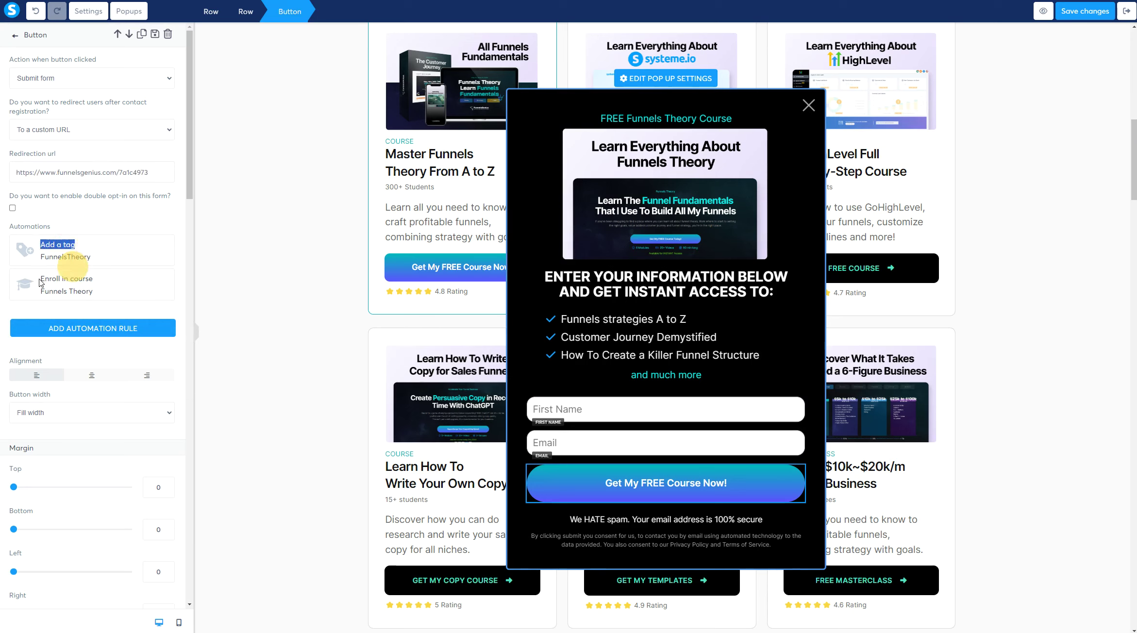
left_click_drag(40, 279, 106, 281)
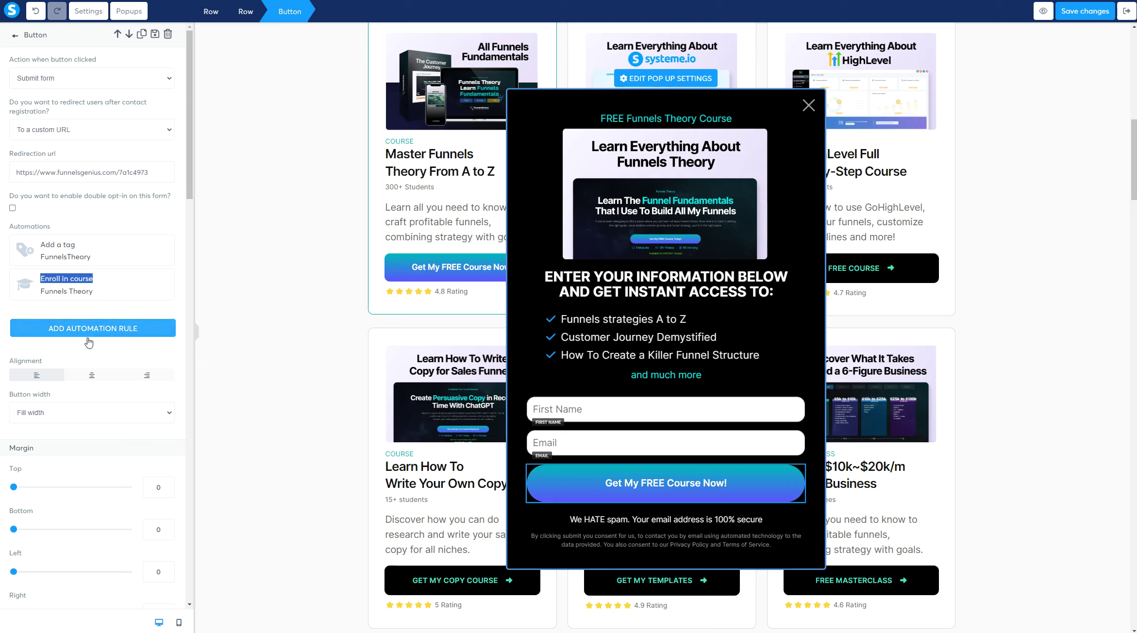
Clear the button's old actions and save a rule adding the FunnelsTheory tag.
left_click(76, 330)
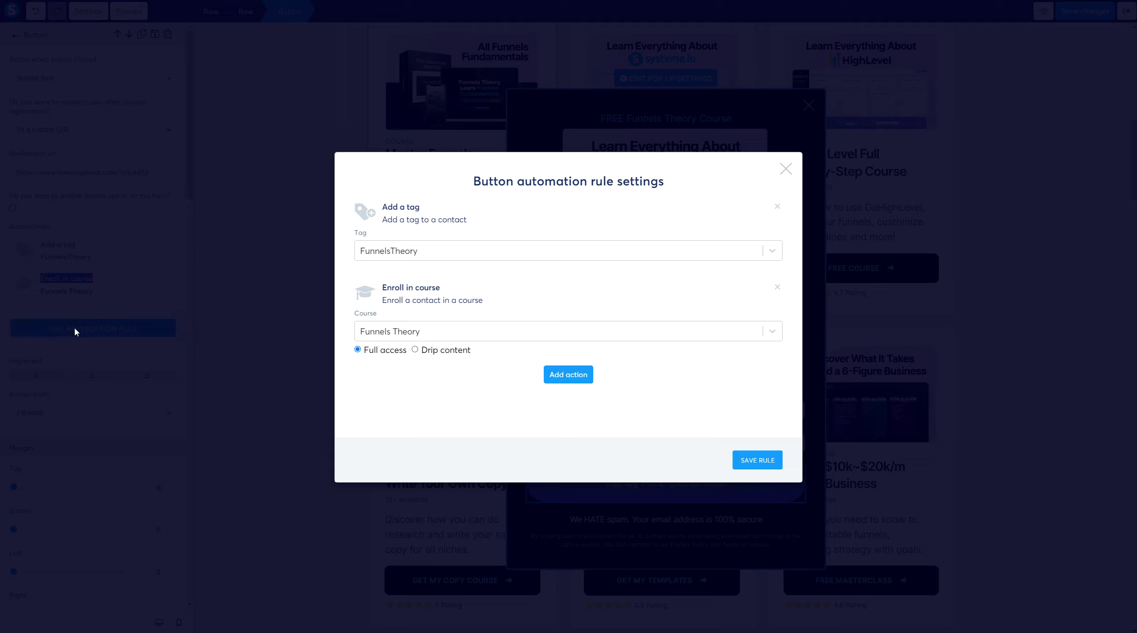
left_click(777, 287)
left_click(778, 206)
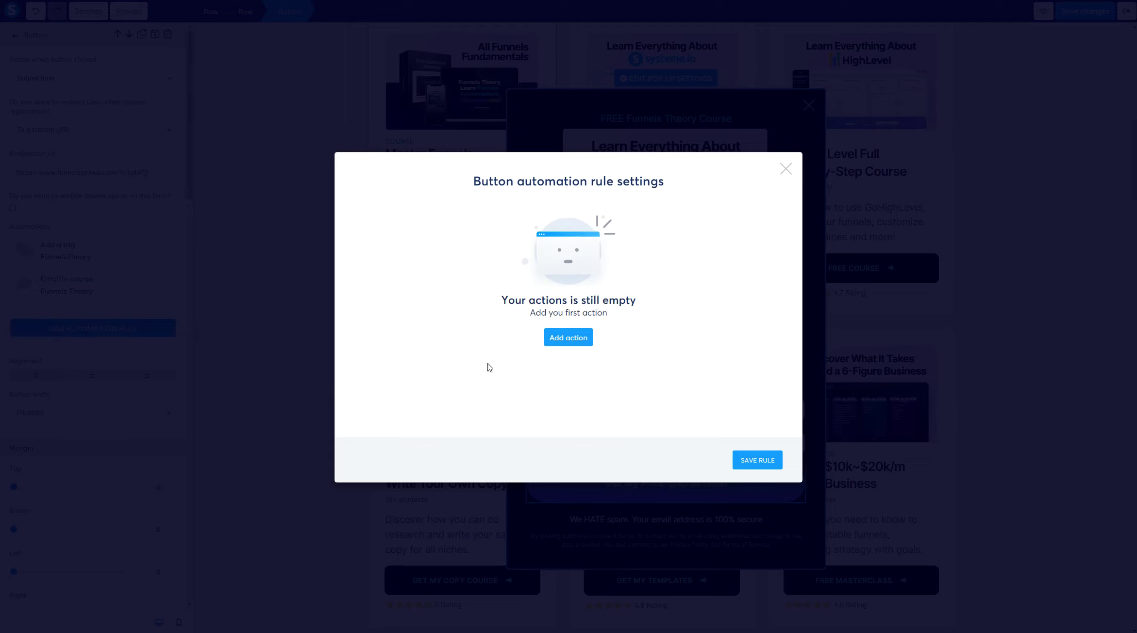
left_click(572, 339)
left_click(443, 190)
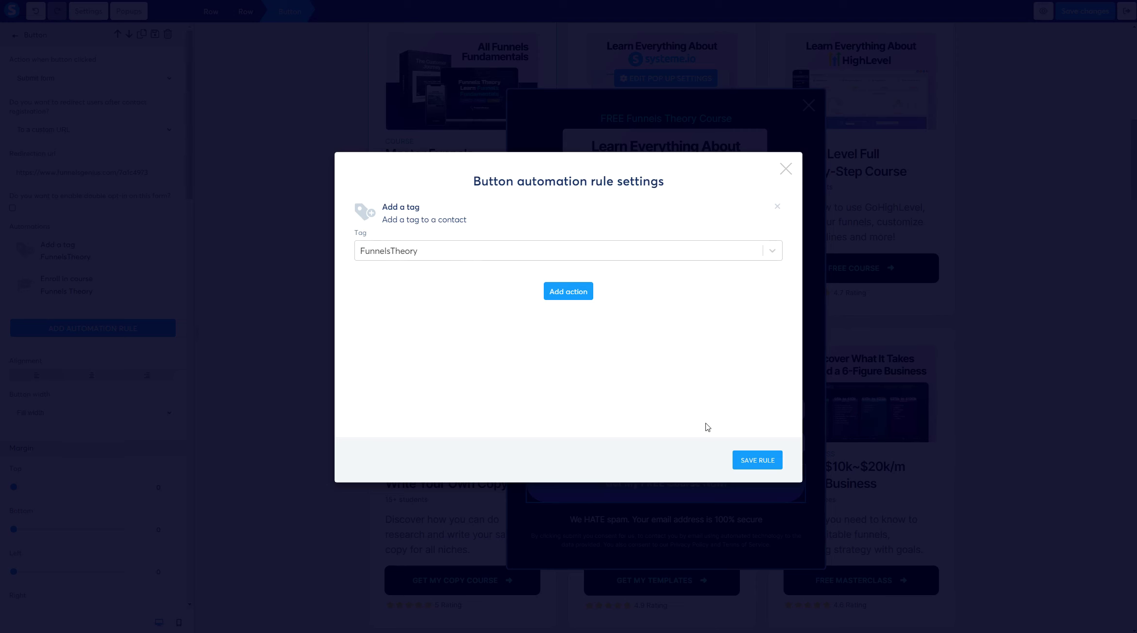
left_click(768, 465)
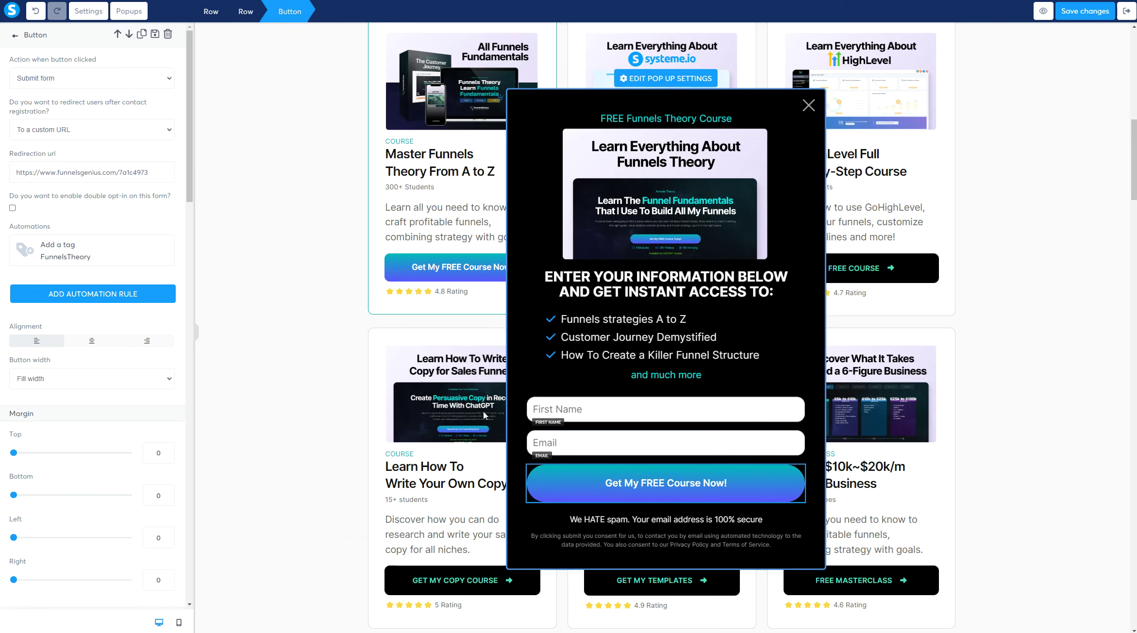
triple_click(67, 248)
Add a second rule enrolling contacts in Funnels Theory with full access and save it.
left_click(85, 294)
left_click(565, 290)
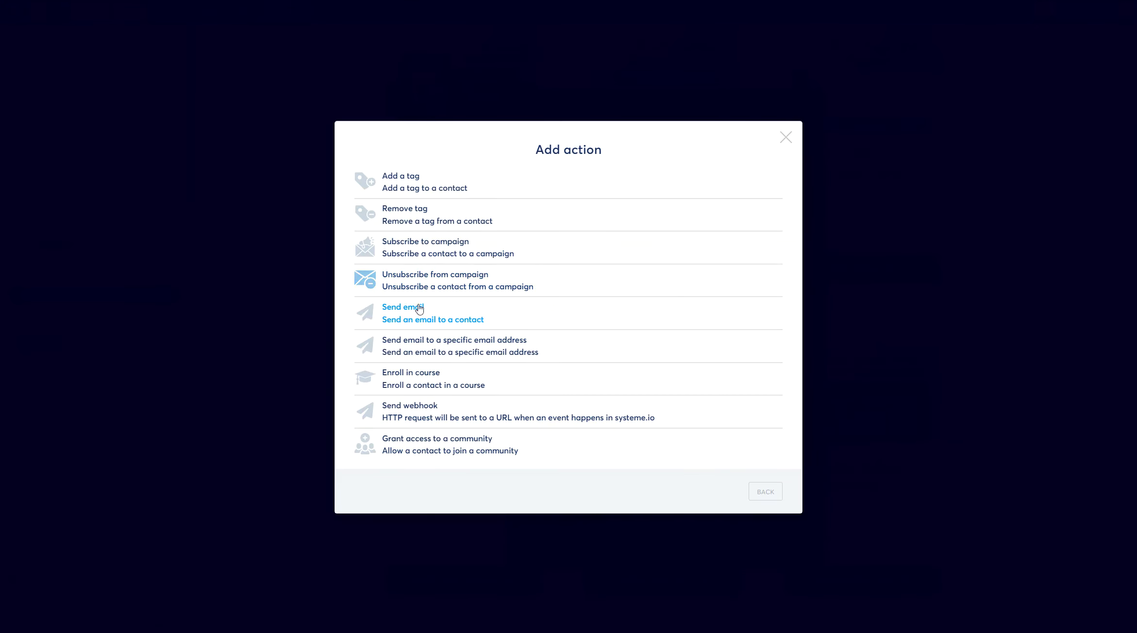
left_click(424, 381)
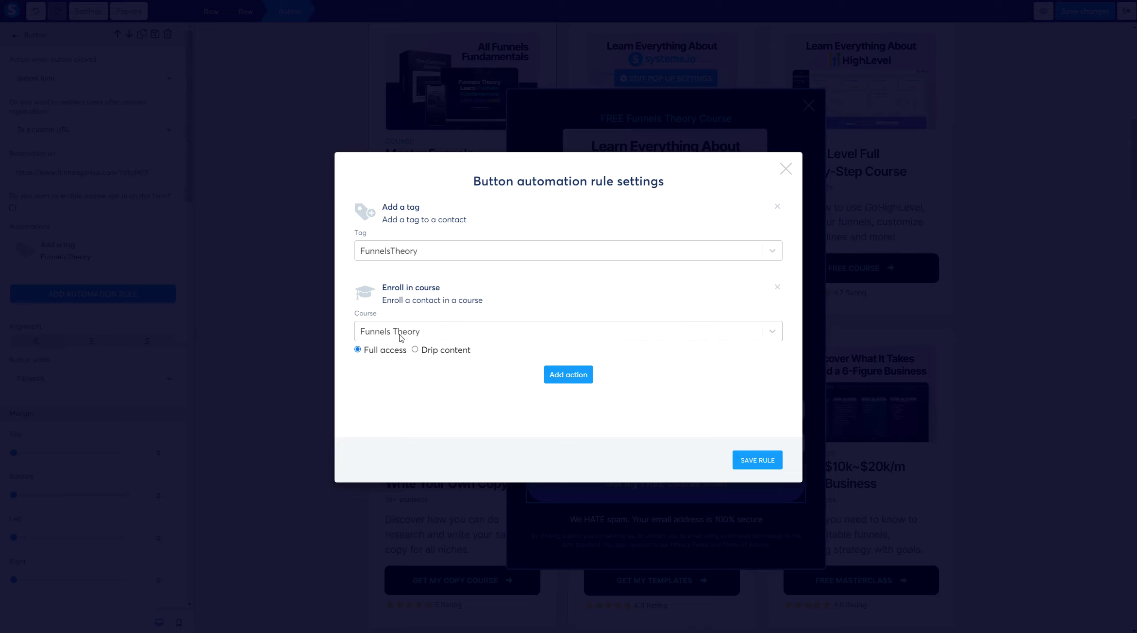
left_click(389, 352)
left_click(431, 350)
left_click(375, 350)
left_click(760, 460)
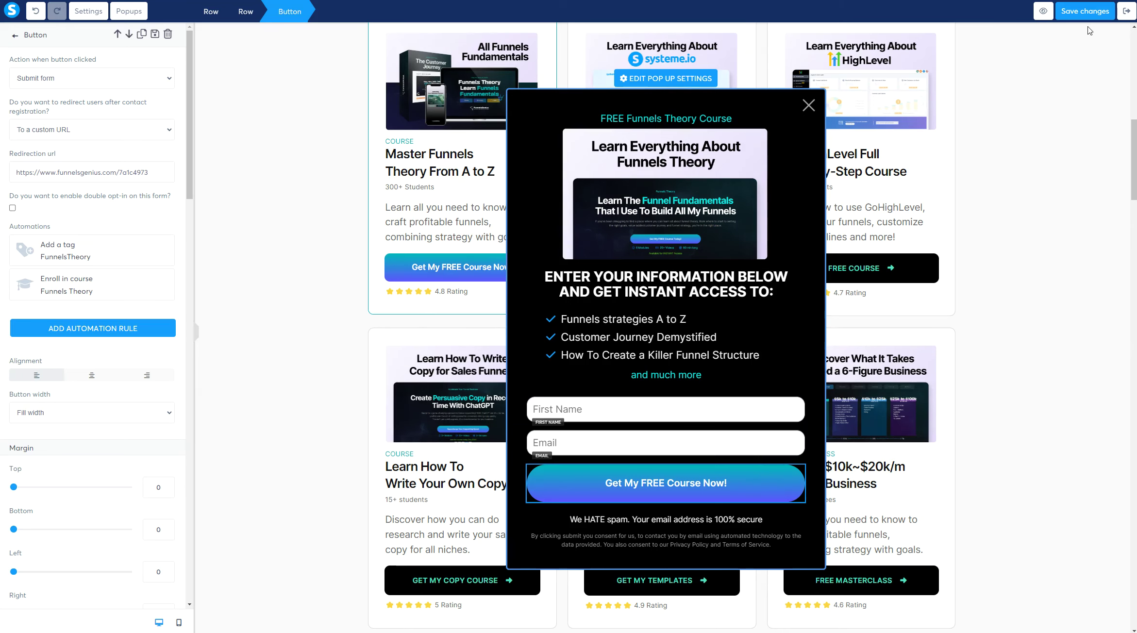
Save the page and keep Popup №4's close button shown.
left_click(1081, 14)
left_click(651, 85)
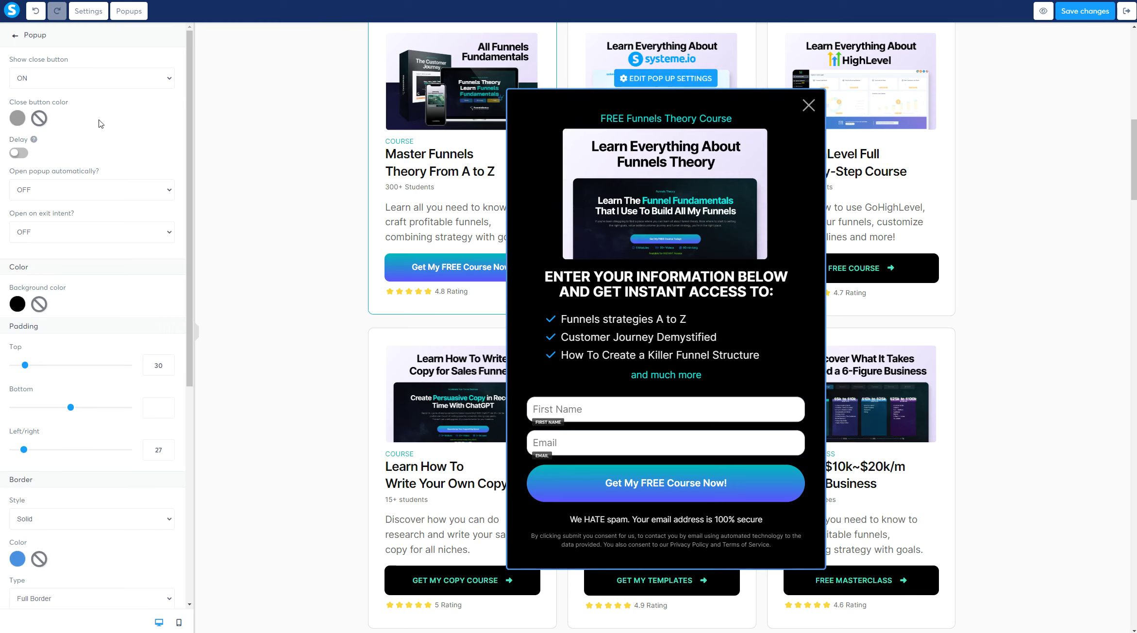
left_click_drag(28, 60, 69, 59)
left_click(44, 78)
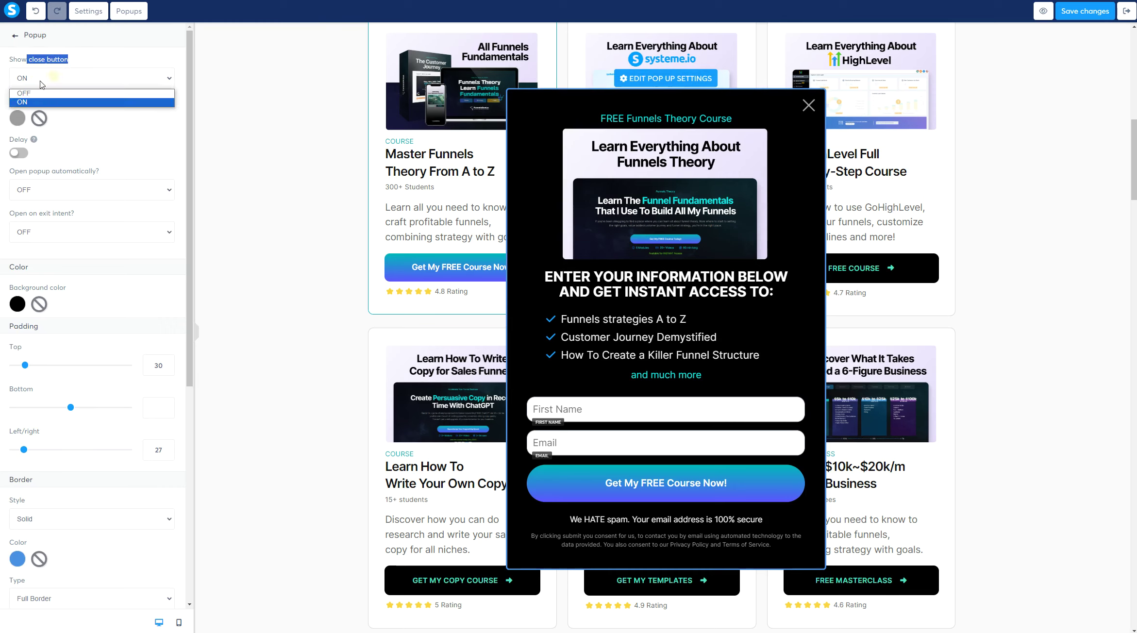
left_click(25, 103)
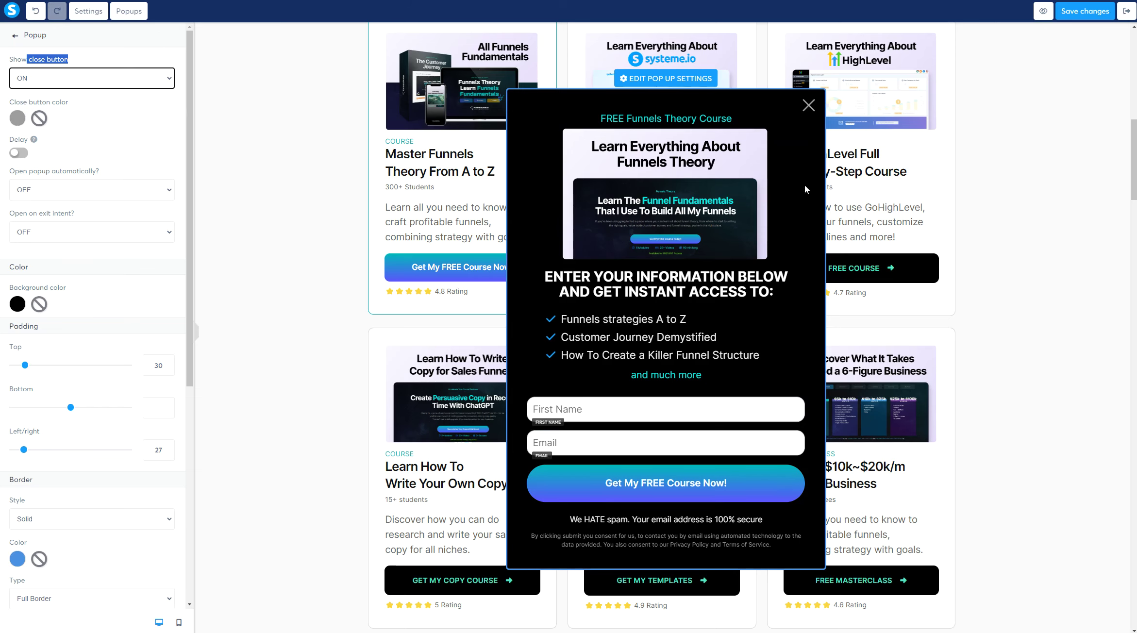
Turn off the popup's automatic opening and exit-intent opening, then save changes.
left_click_drag(15, 171, 100, 172)
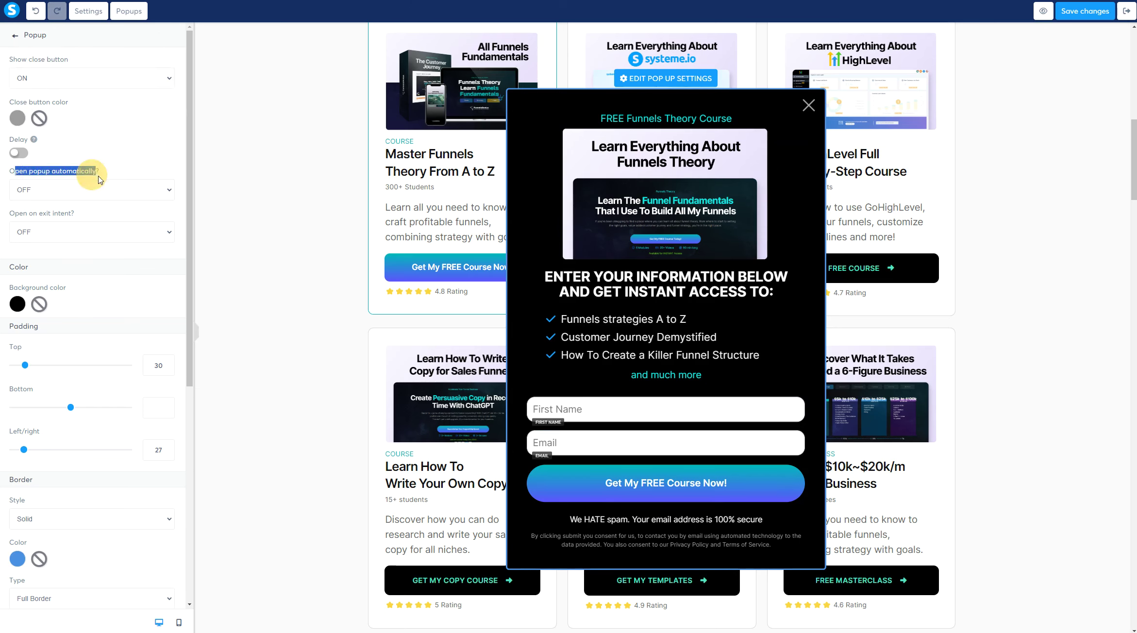
left_click(68, 191)
left_click(55, 205)
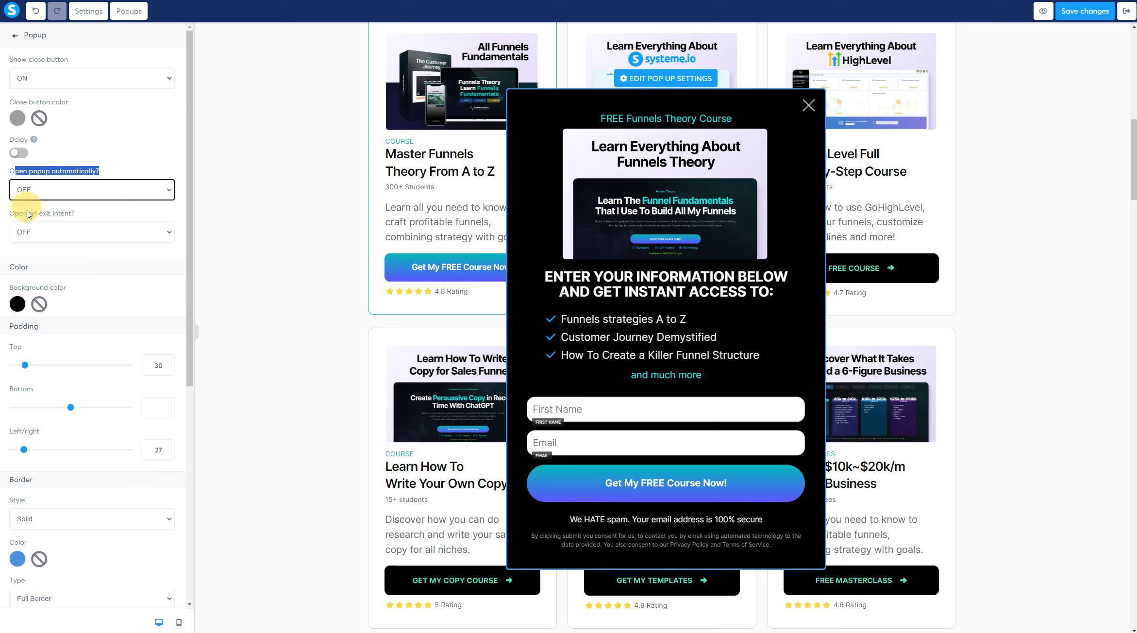
left_click_drag(10, 213, 78, 214)
left_click(68, 232)
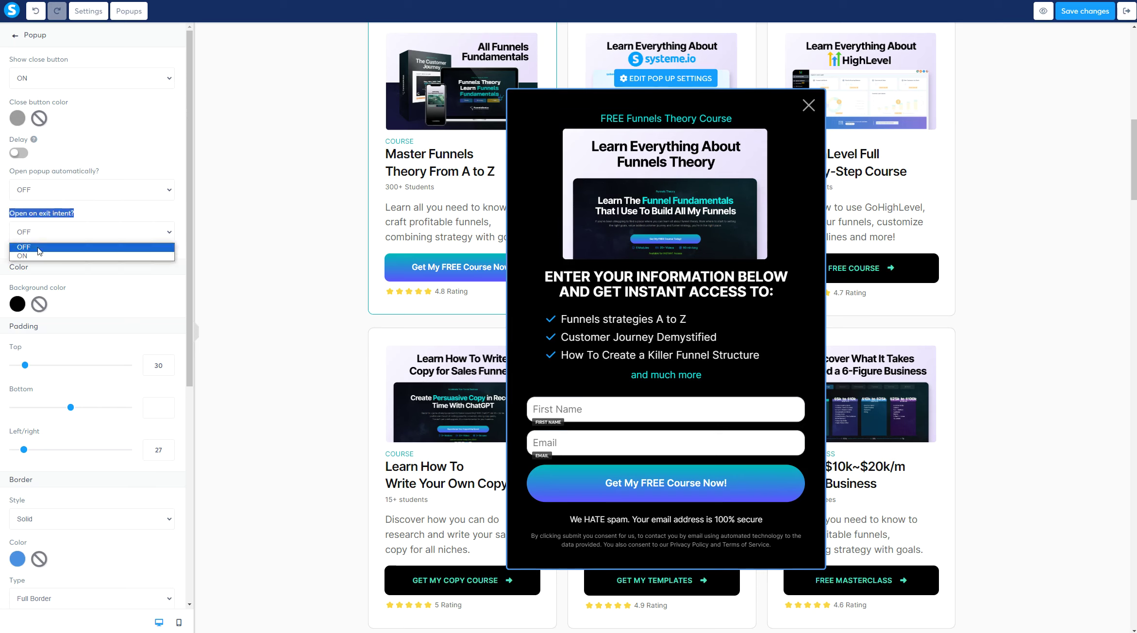
left_click(41, 252)
left_click(92, 257)
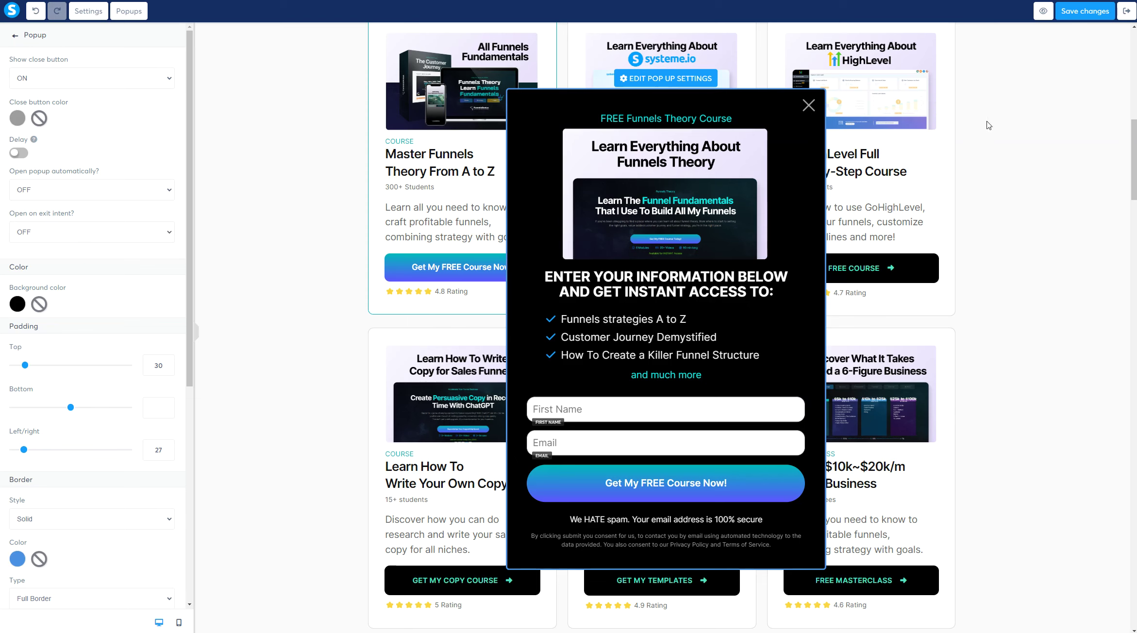
left_click(1078, 13)
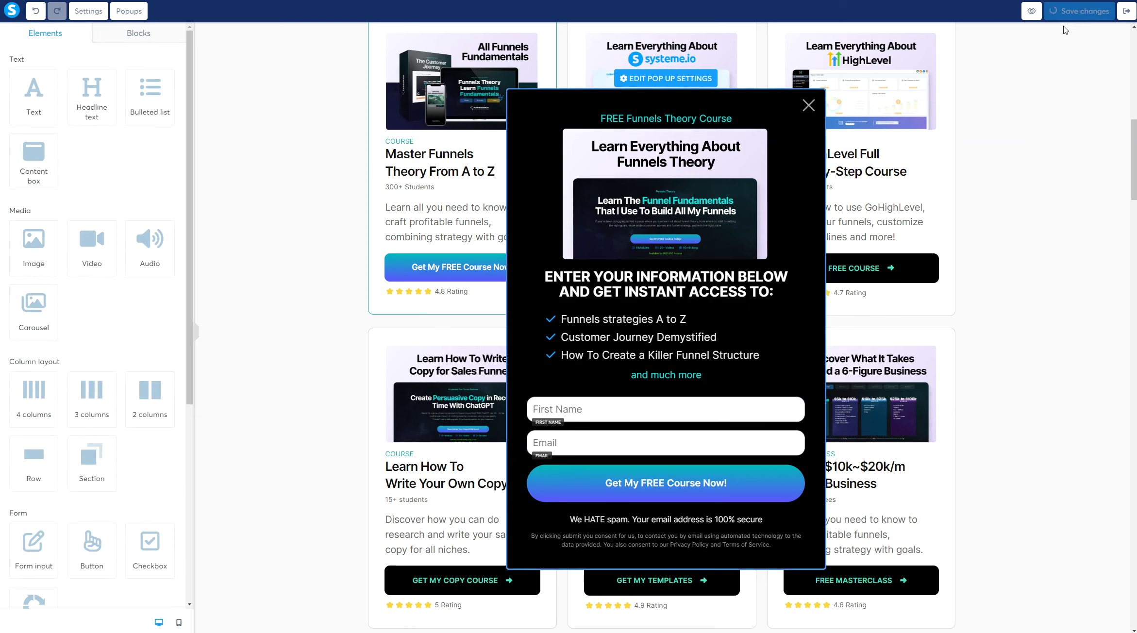
Preview the live page and find the unwanted subscribe popup appearing.
left_click(1031, 10)
scroll(238, 248, "up", 10)
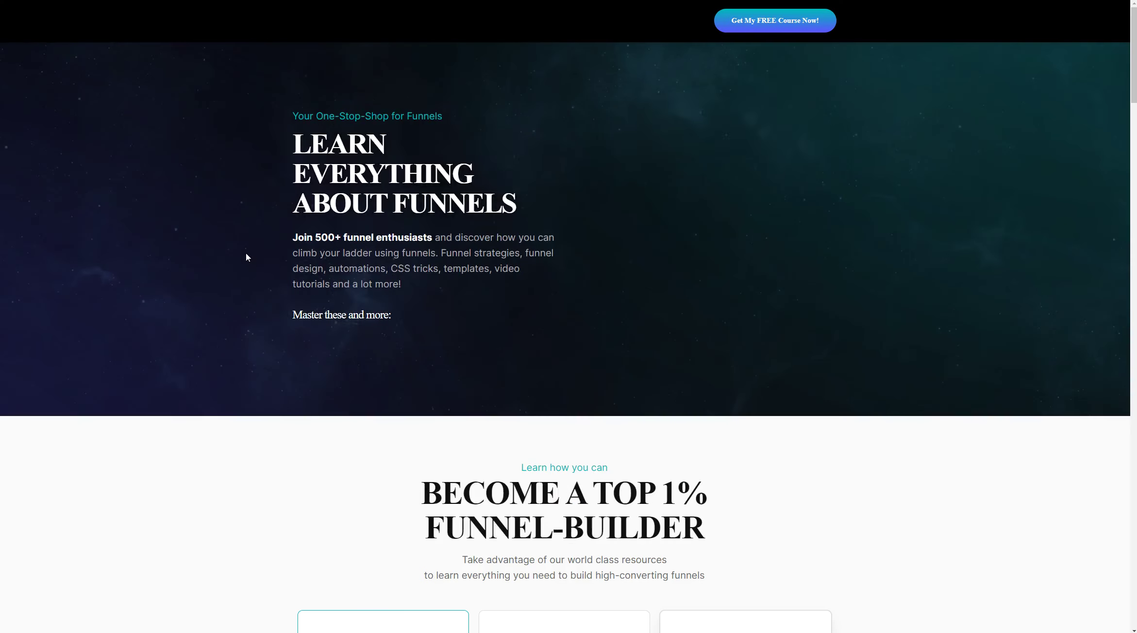
scroll(315, 281, "down", 10)
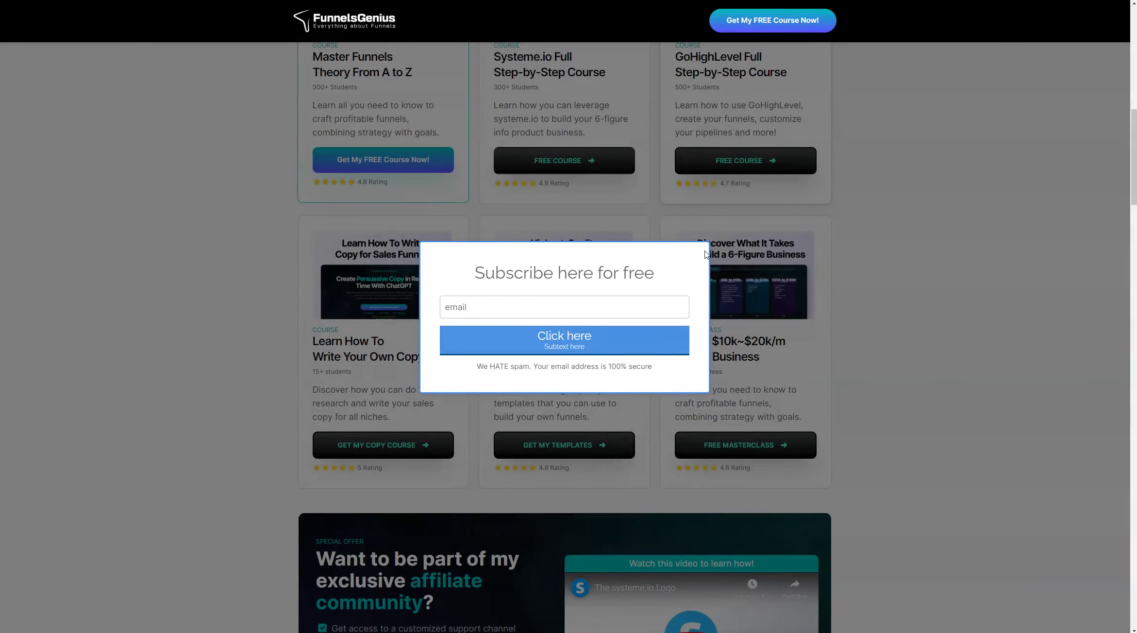
left_click(695, 253)
left_click(1043, 11)
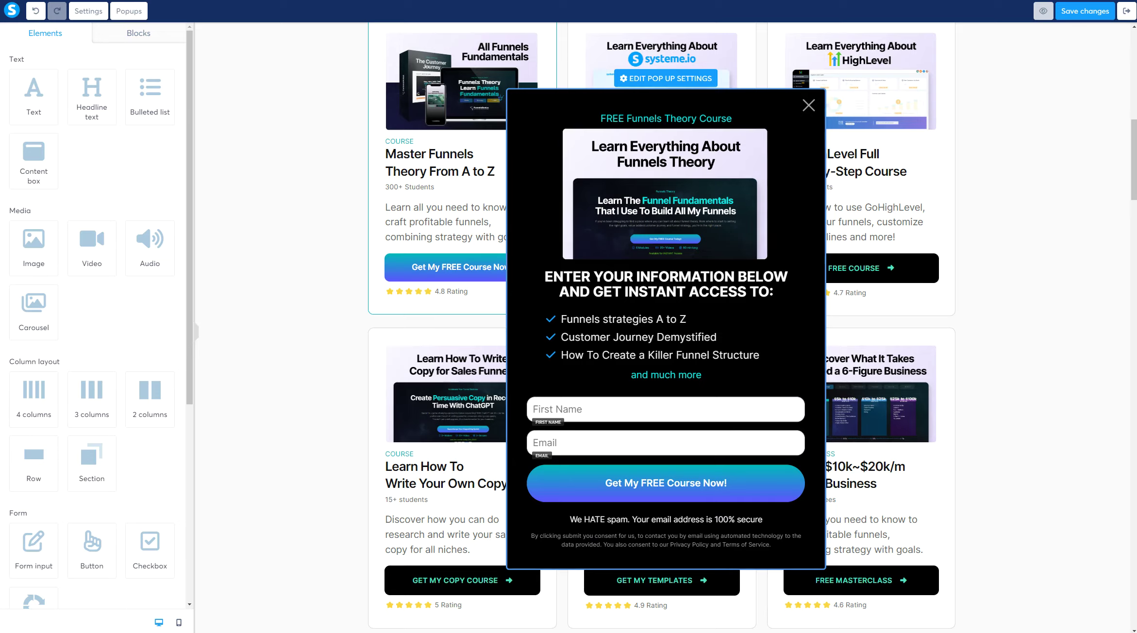
Delete Popup №8 from the page's popups and save the page.
left_click(129, 11)
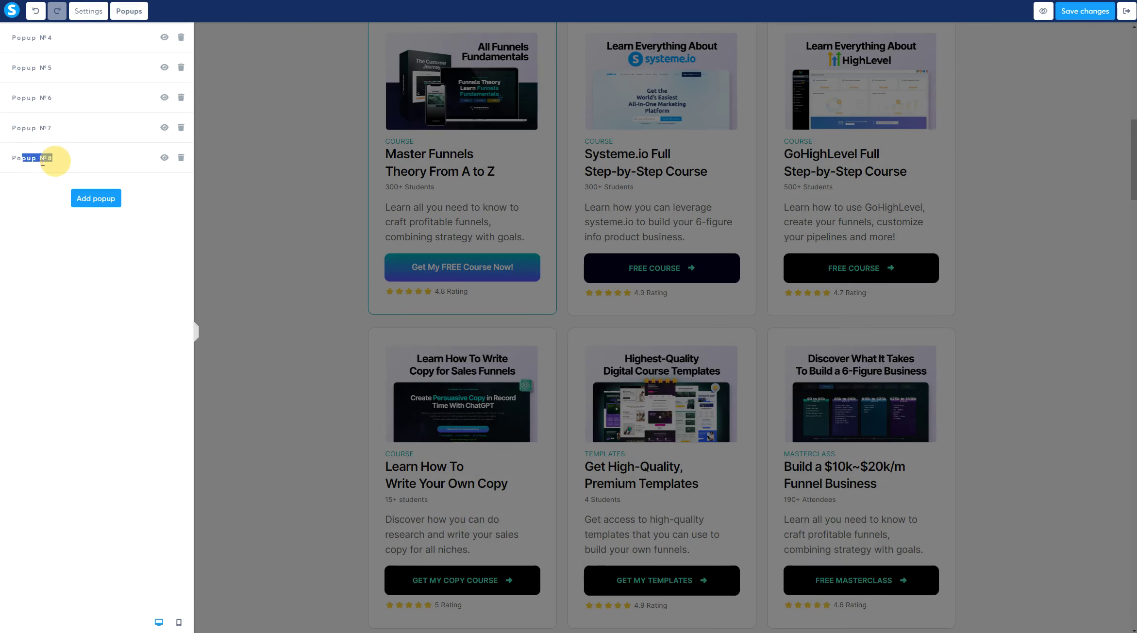
left_click(180, 157)
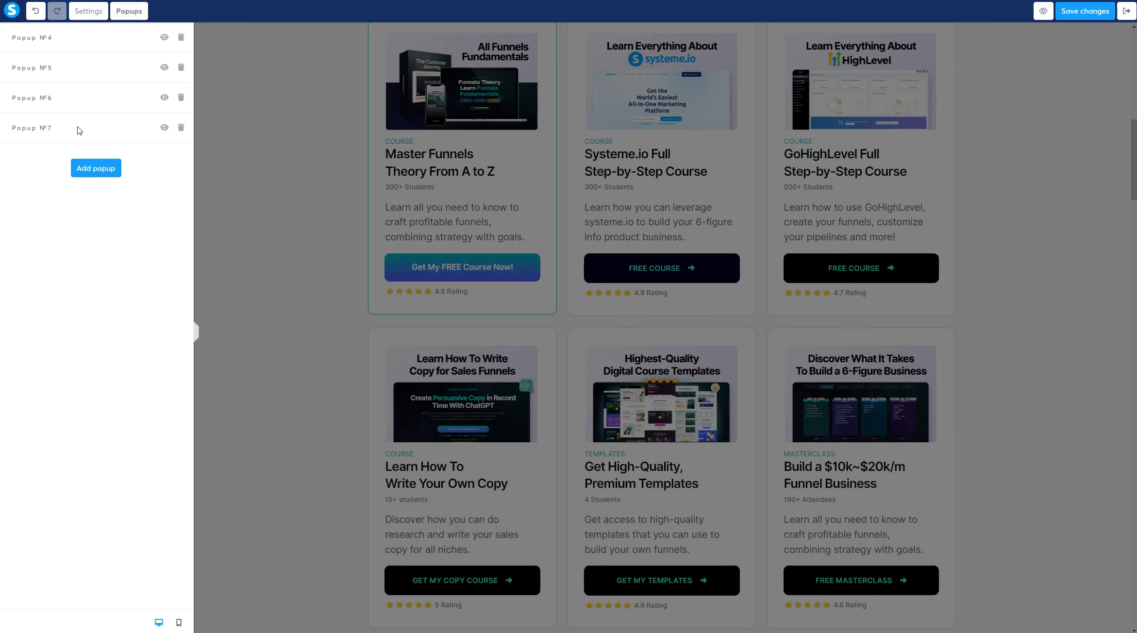
left_click(1087, 88)
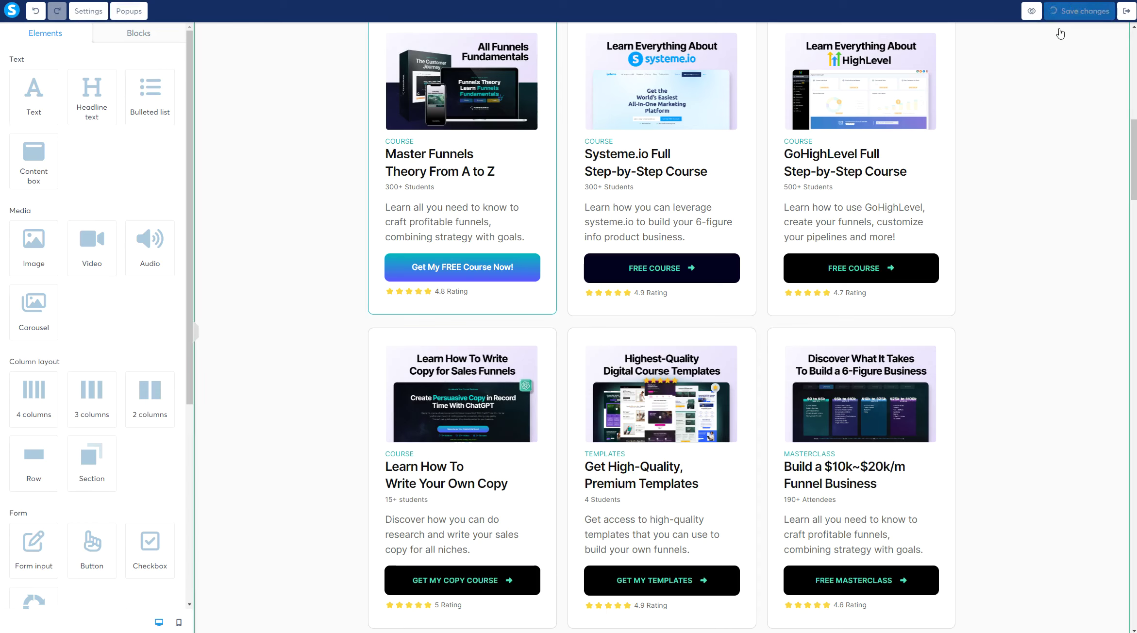
Preview the page, sign up via the Funnels Theory card's popup, and check the thank-you message.
left_click(1043, 10)
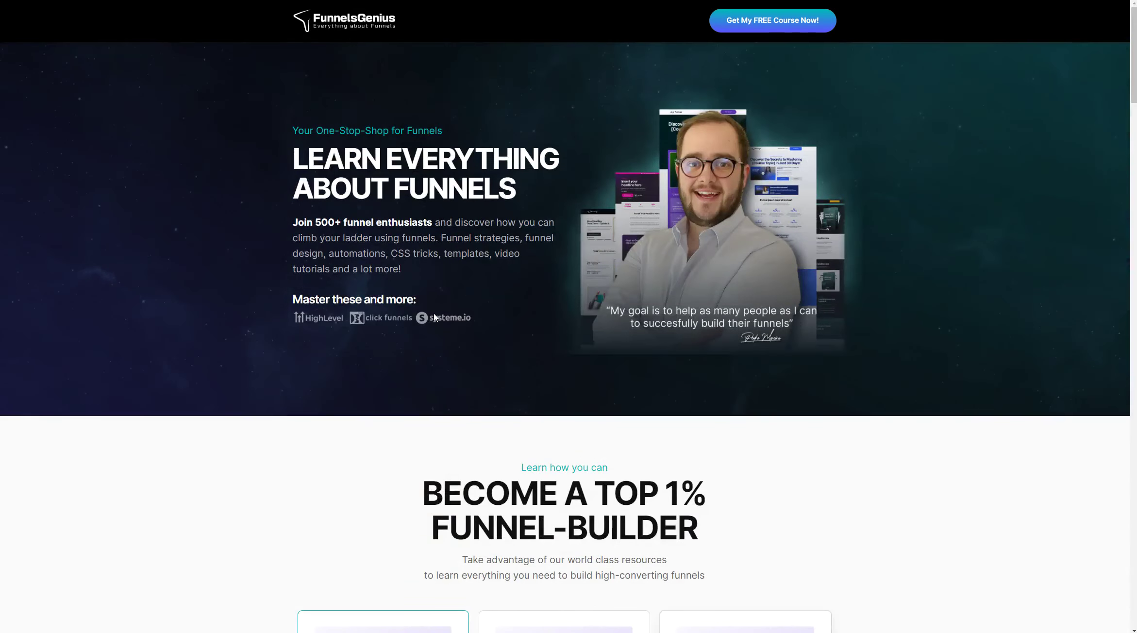
scroll(1003, 246, "down", 10)
scroll(998, 243, "up", 4)
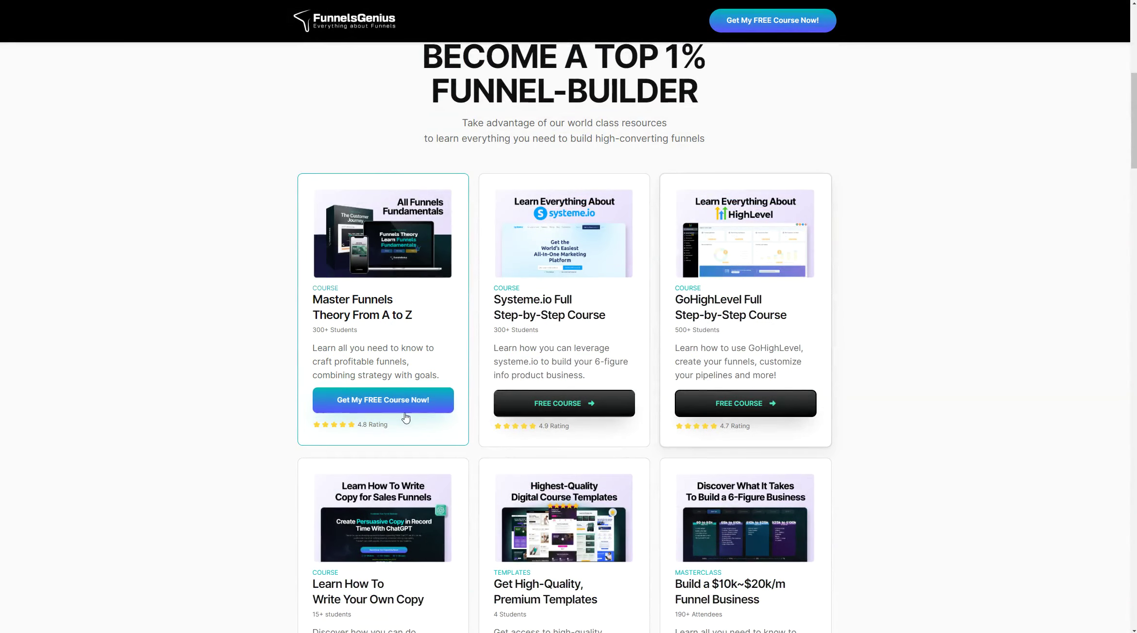
left_click(381, 398)
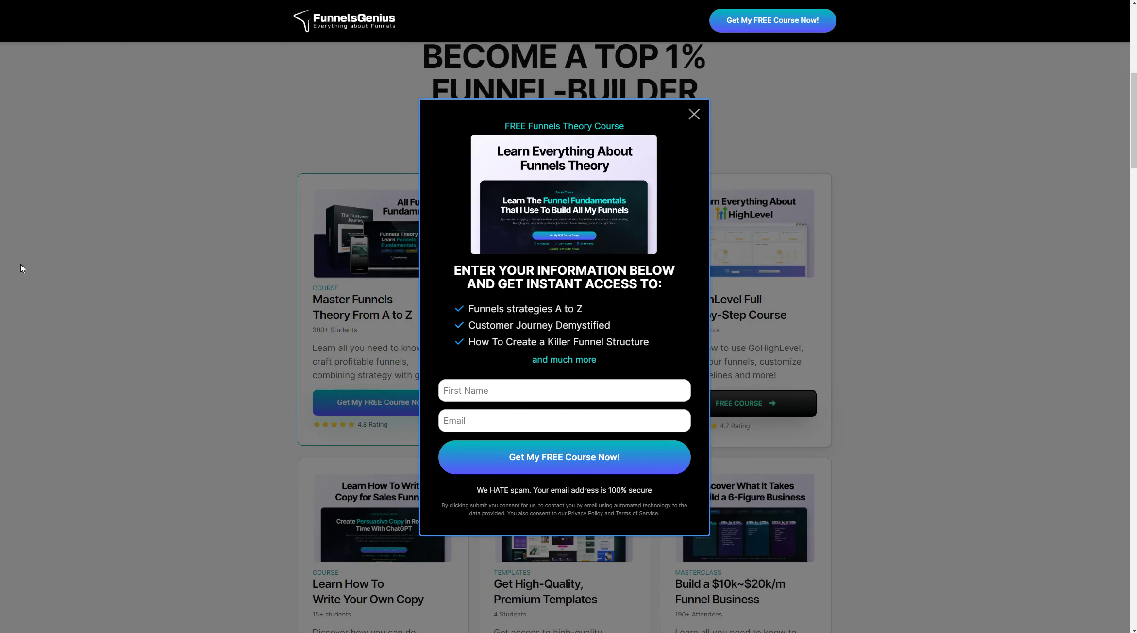
left_click(511, 340)
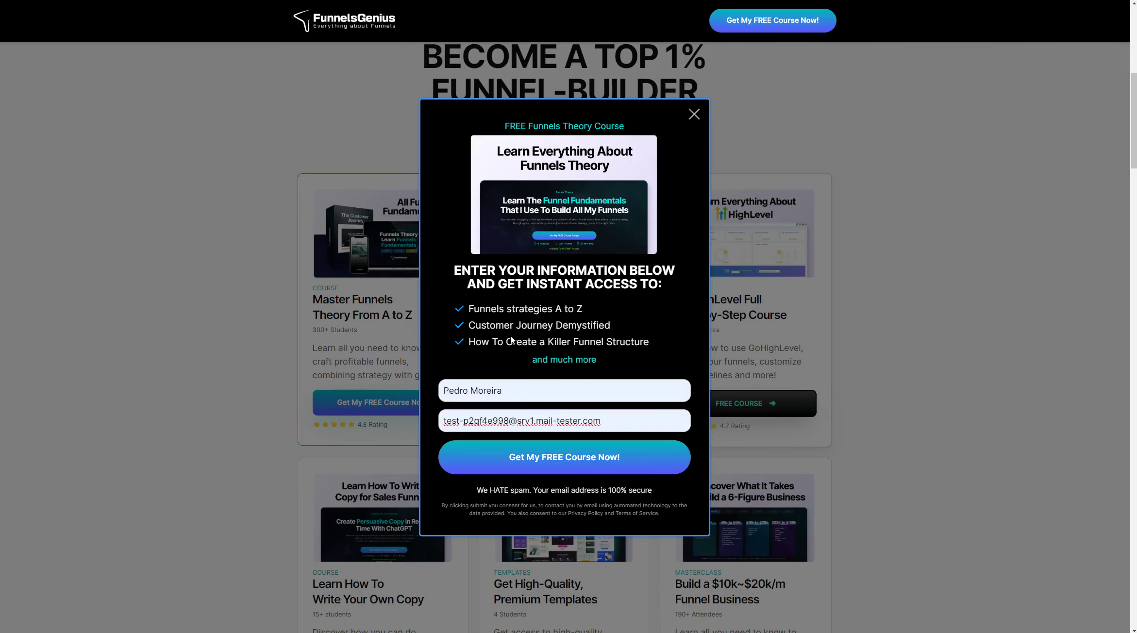
left_click(556, 461)
left_click_drag(522, 121, 750, 198)
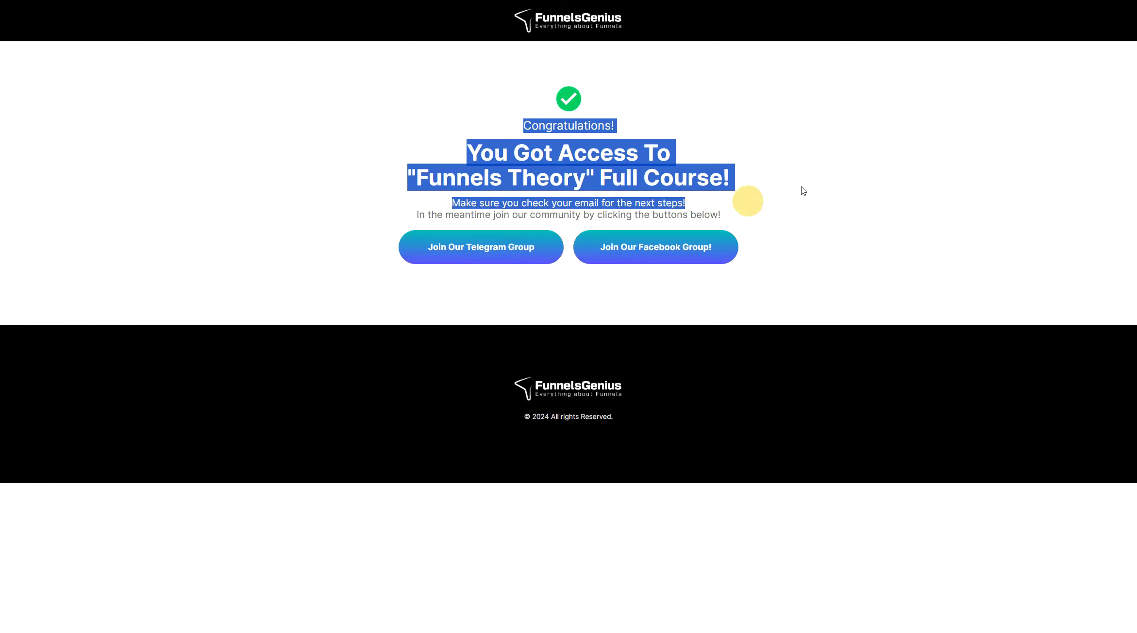
left_click(723, 195)
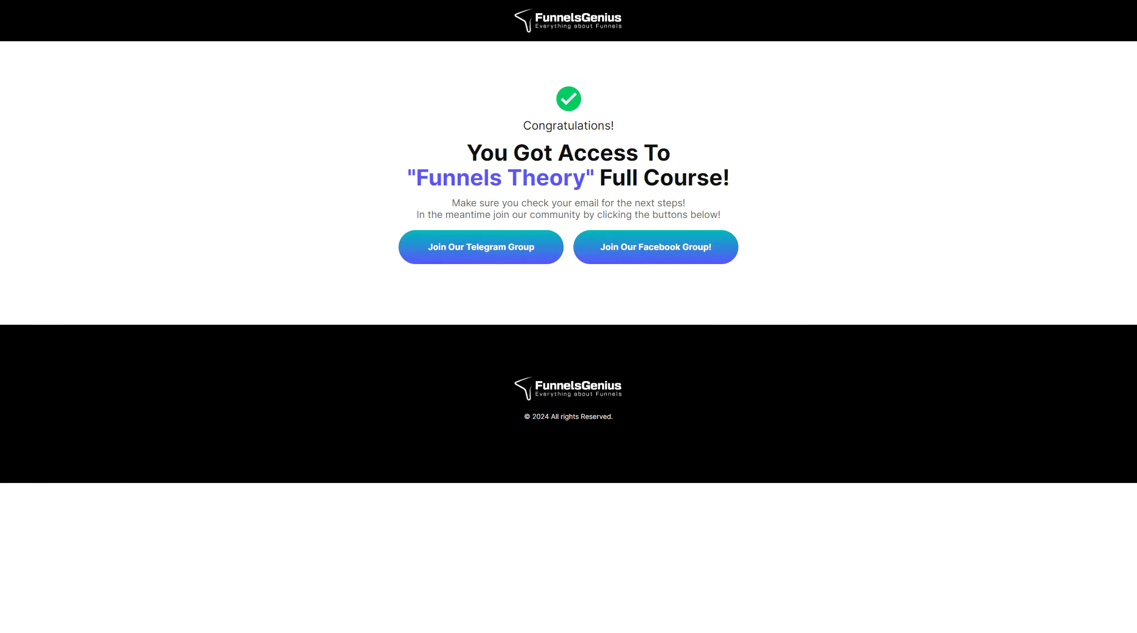